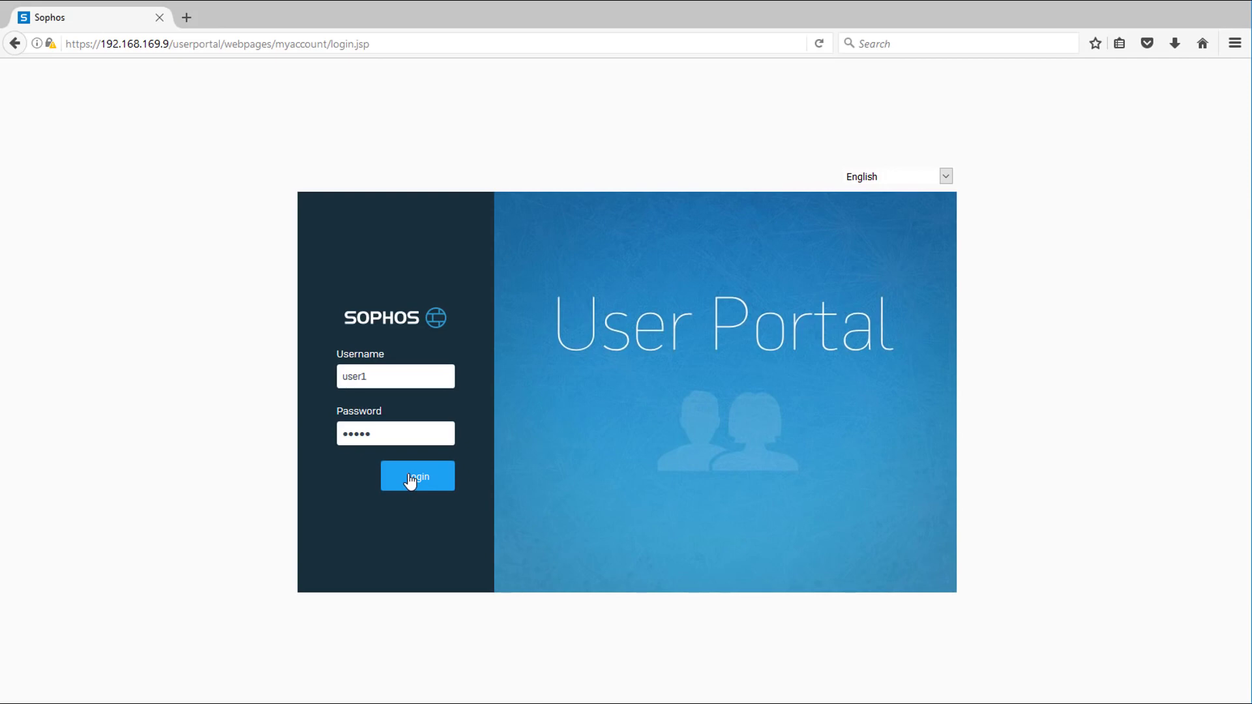
Step: Log in to the User Portal and view the Download Client page
click(411, 481)
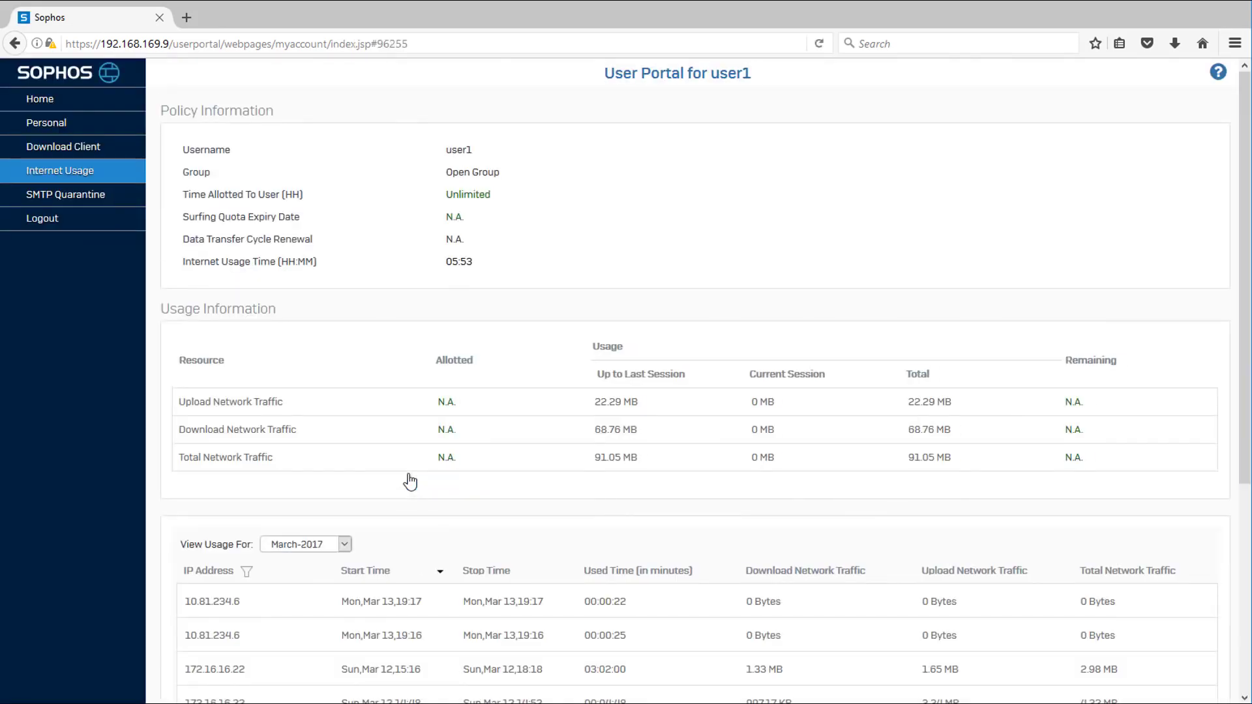
click(102, 148)
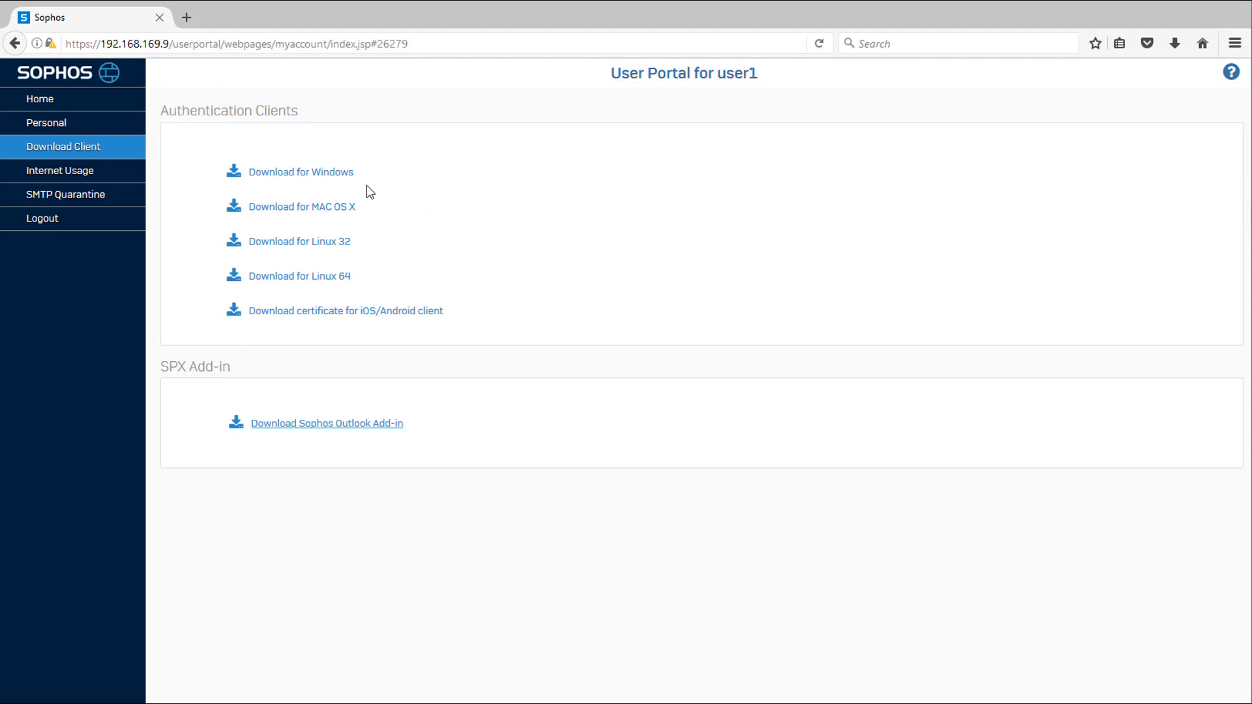
click(320, 424)
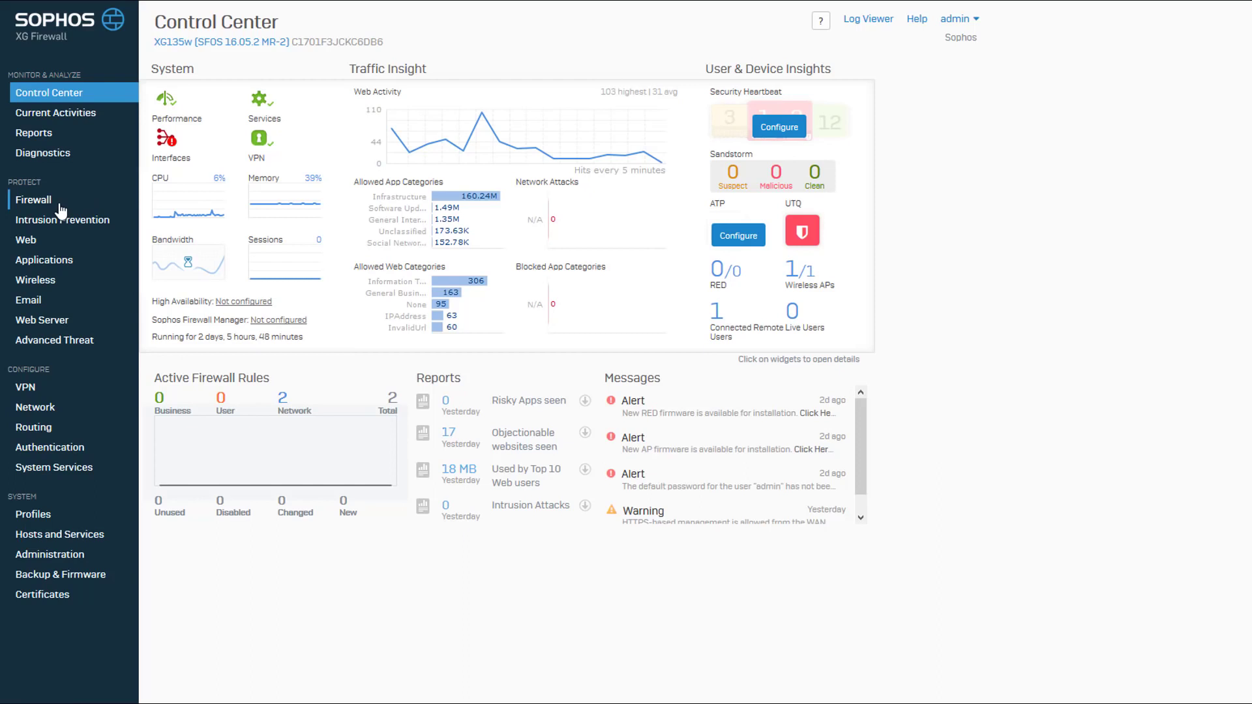
Step: Go to VPN and view the still-empty SSL VPN (Remote Access) policy list
click(34, 389)
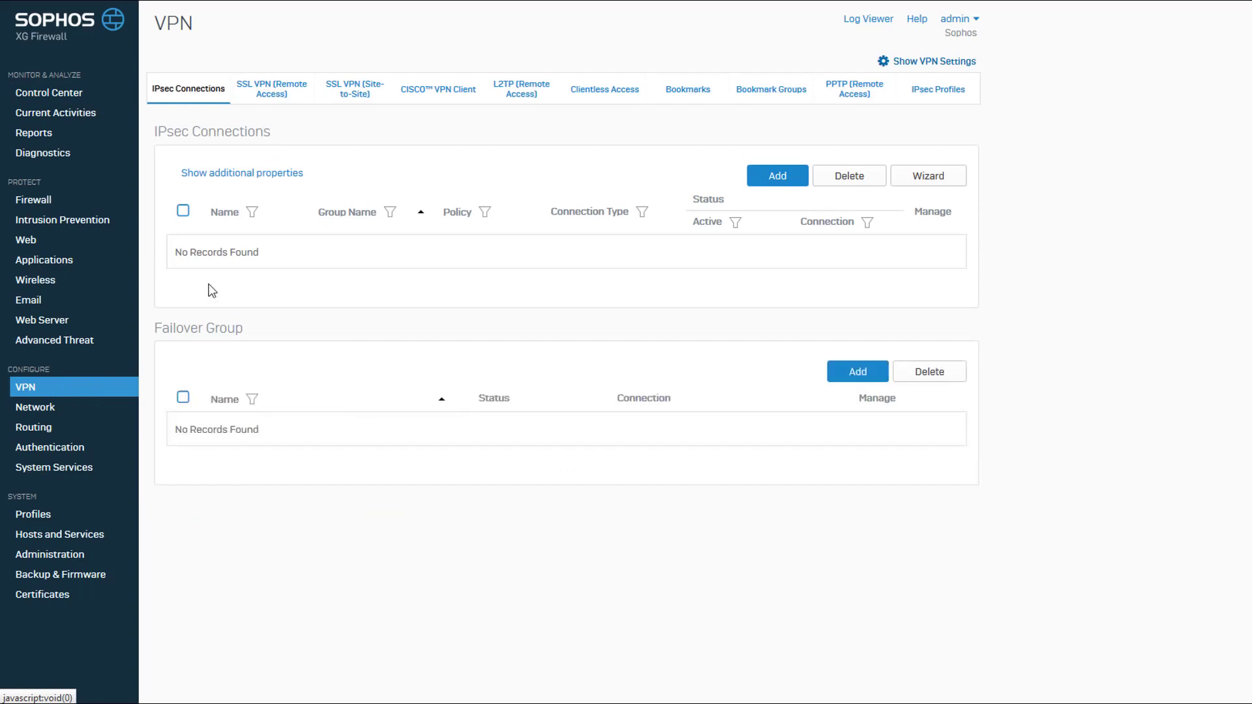
click(279, 98)
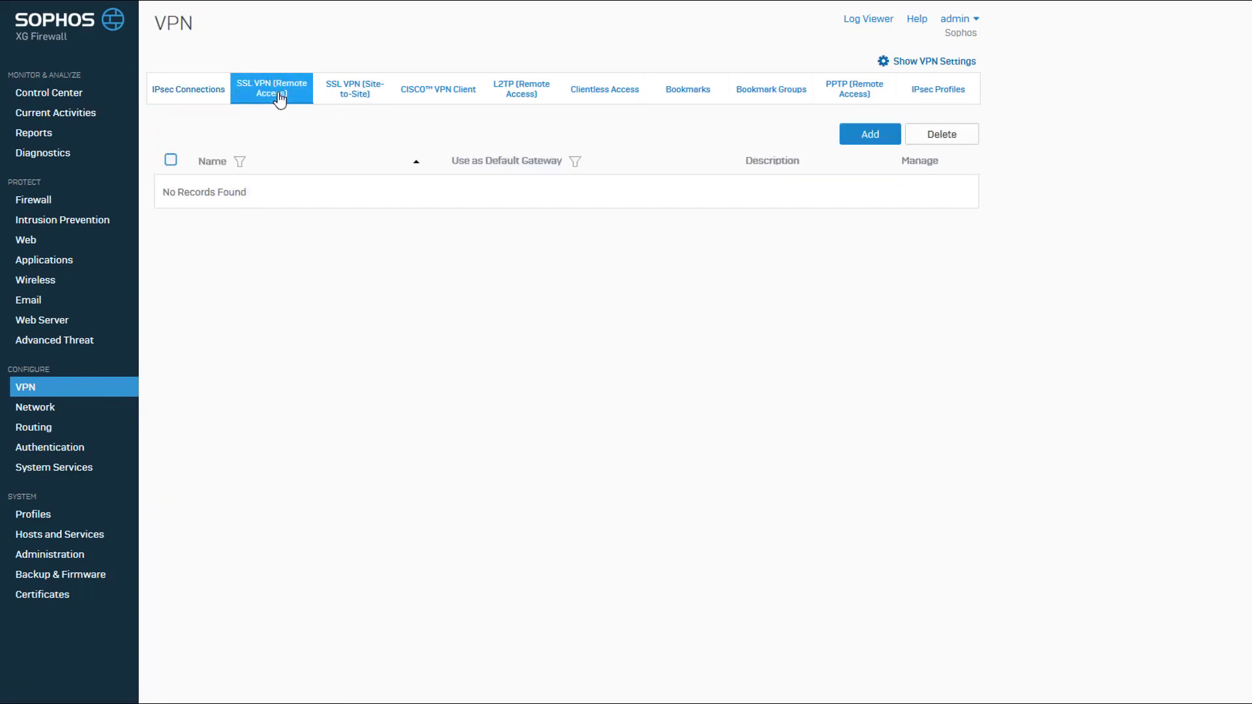
Step: Add a policy named 'SSL-VPN for Remote Access' with members user1 and user2
click(870, 135)
text(SSL-VPN for Remote Access)
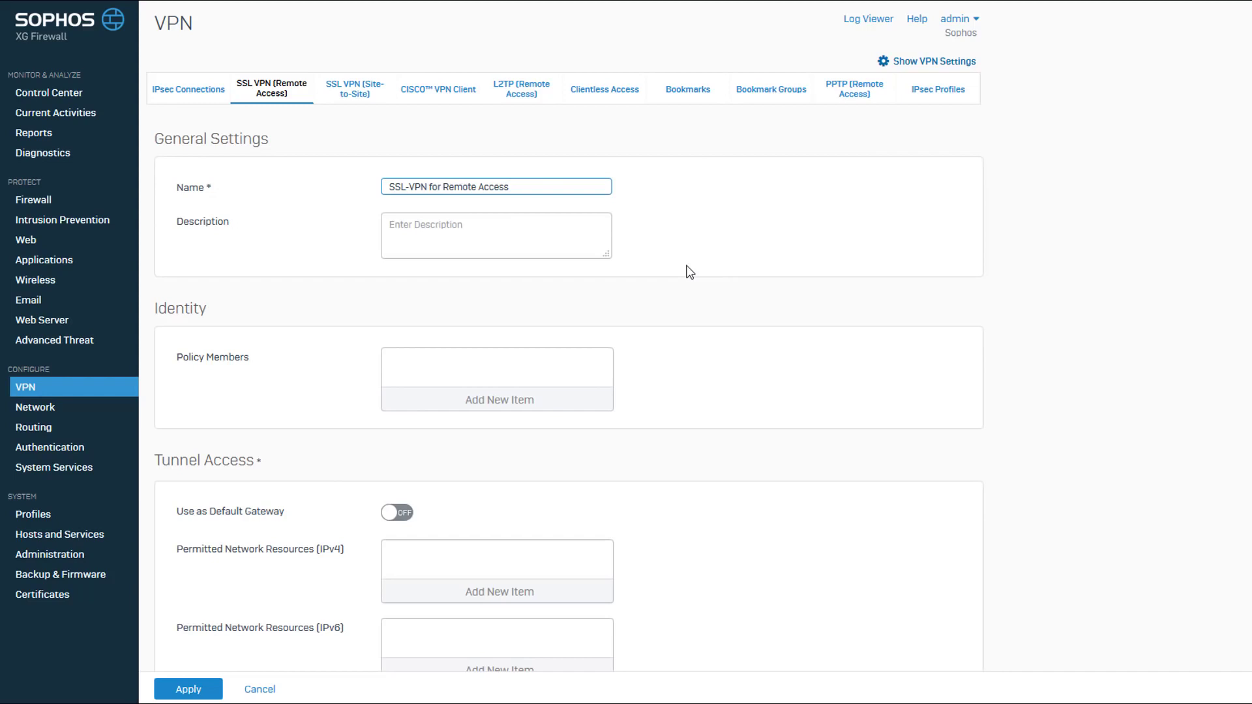
click(499, 401)
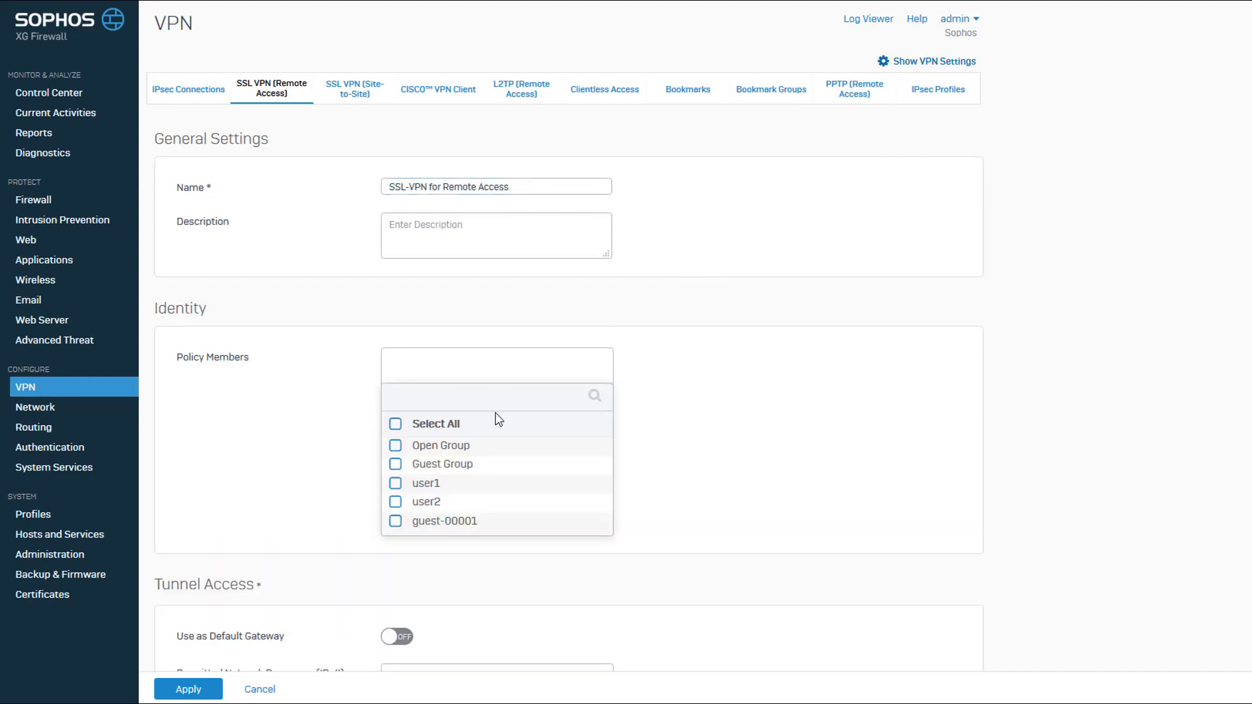
click(396, 502)
click(396, 484)
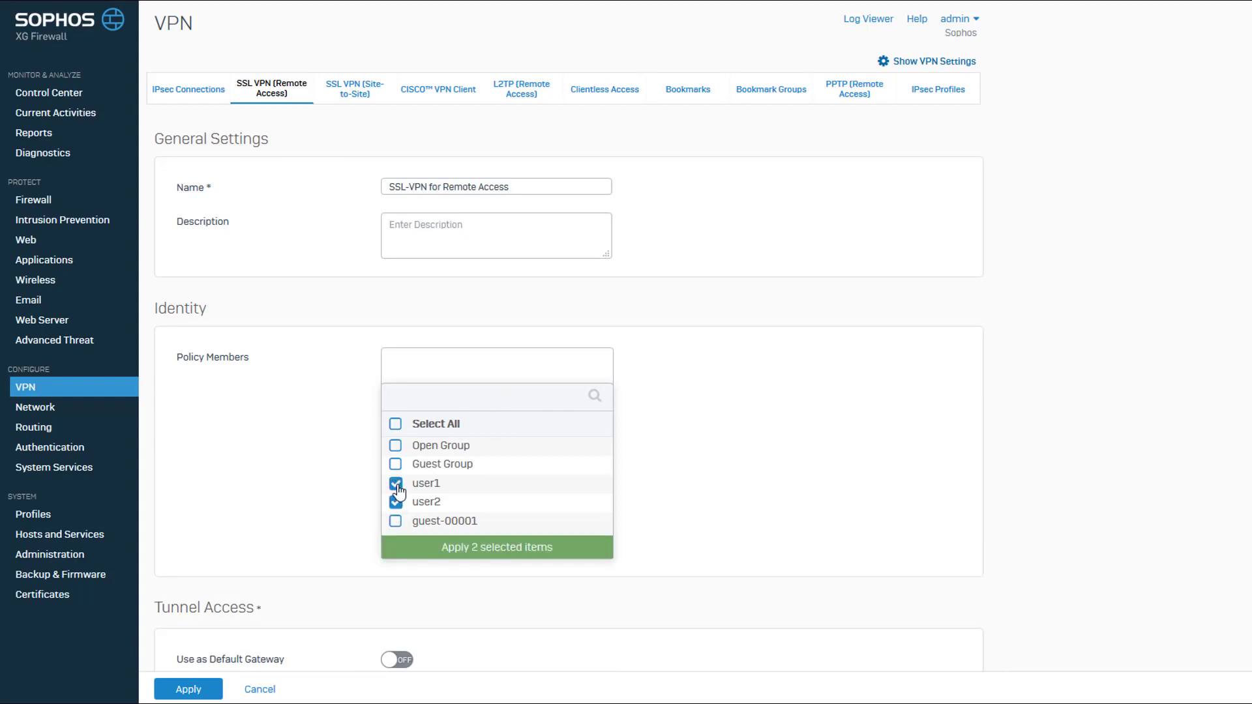
click(496, 551)
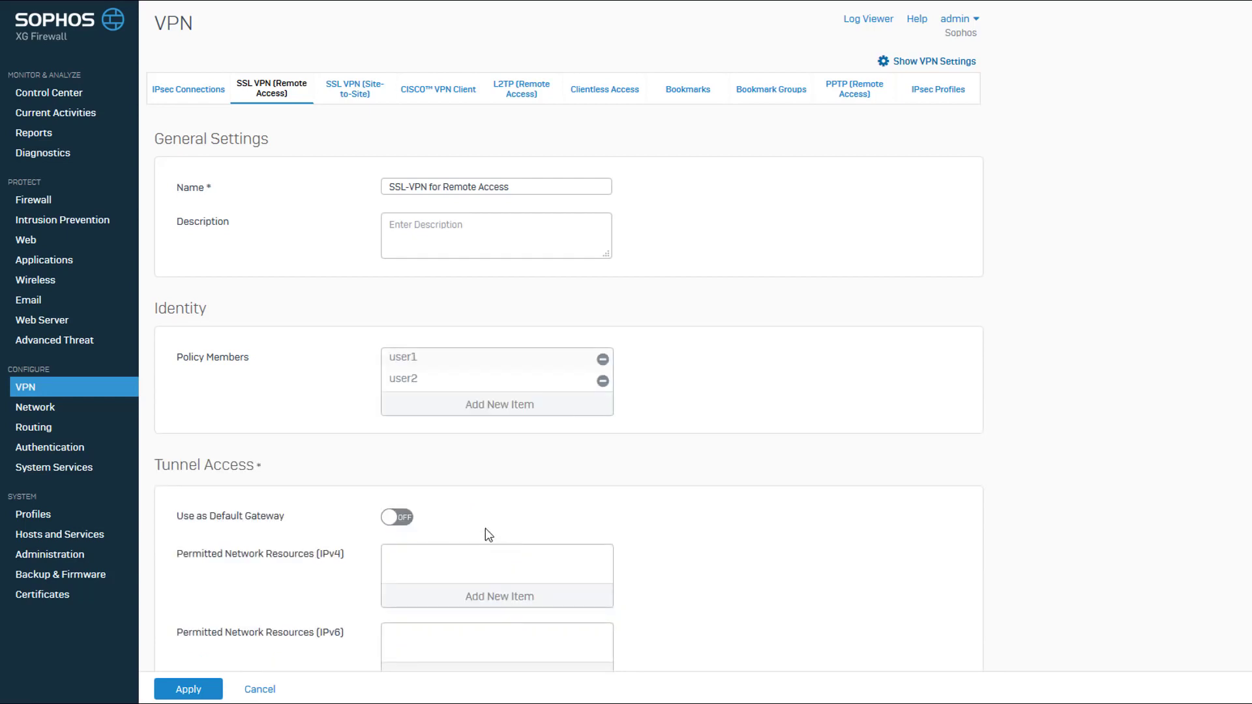
scroll(489, 535, down, 3)
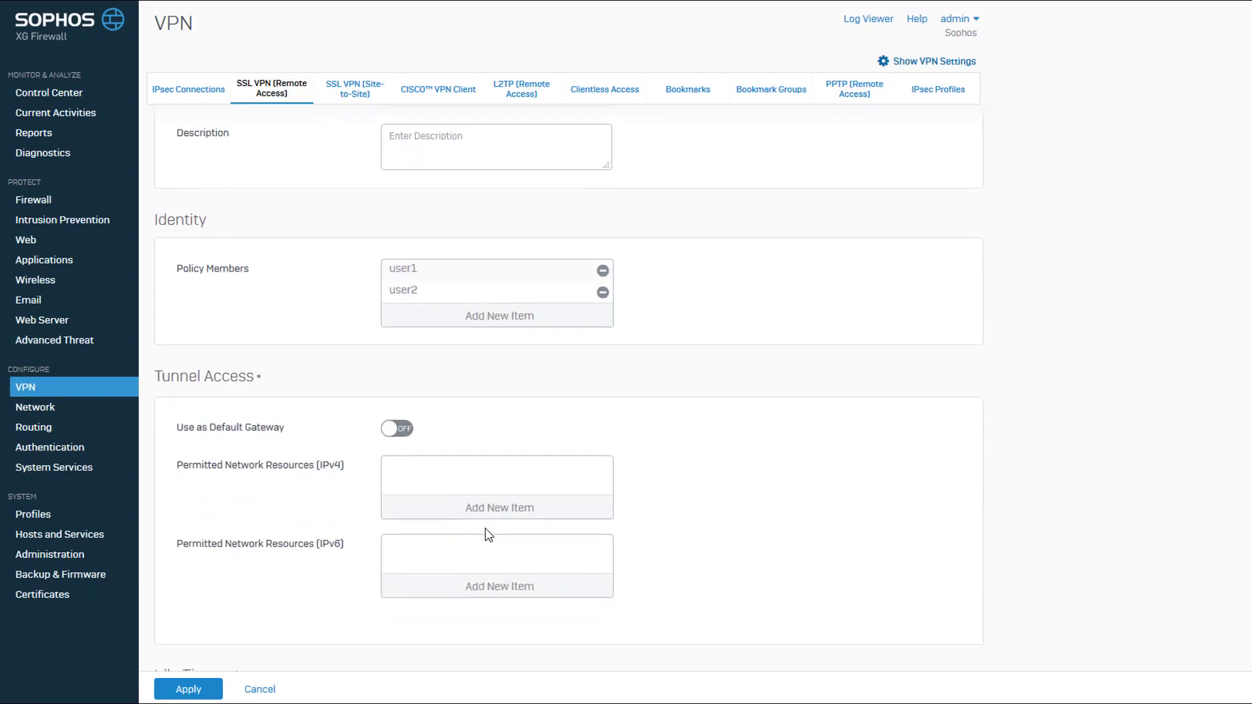
scroll(489, 535, down, 1)
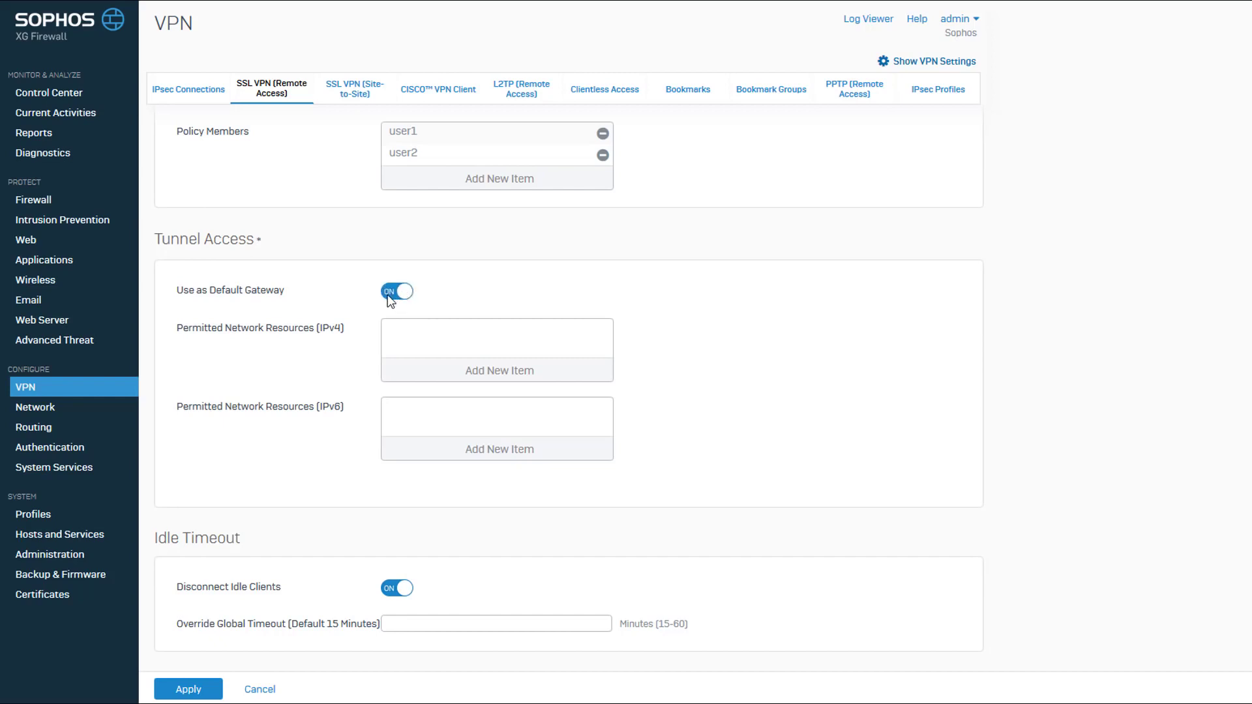
click(390, 297)
Step: Permit all ten IPv4 network resources, then save the policy and confirm the override
click(494, 372)
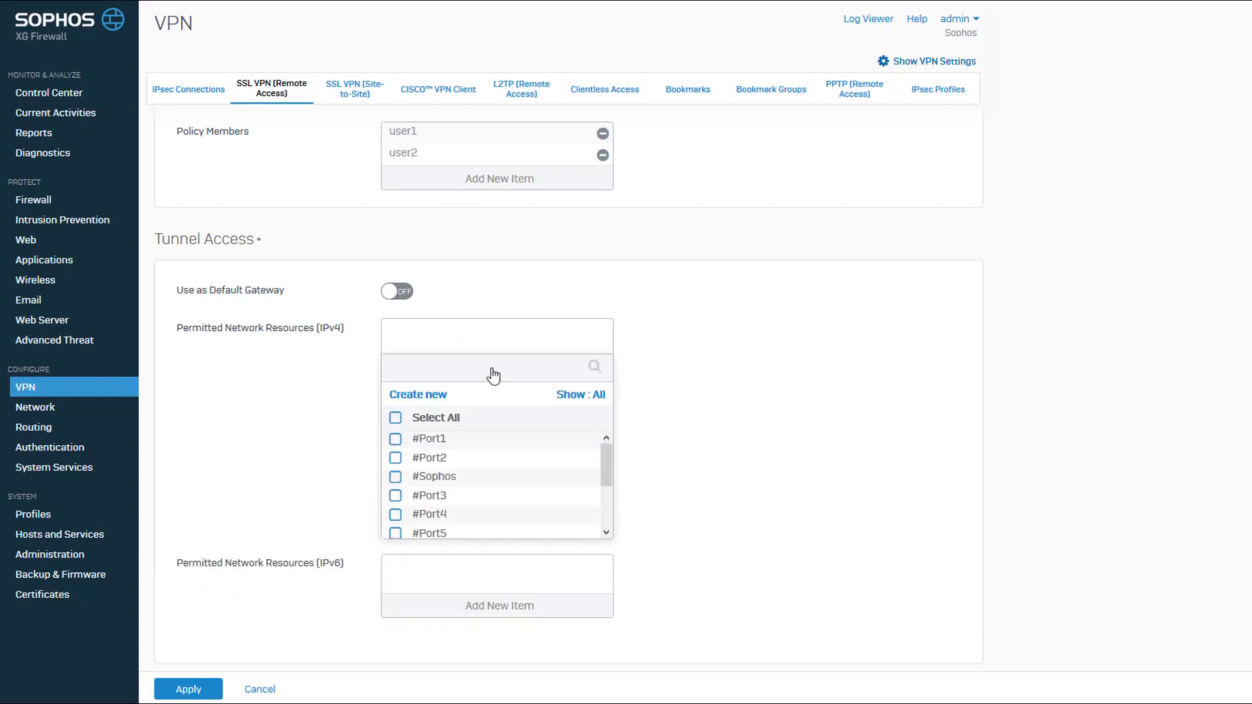
click(396, 418)
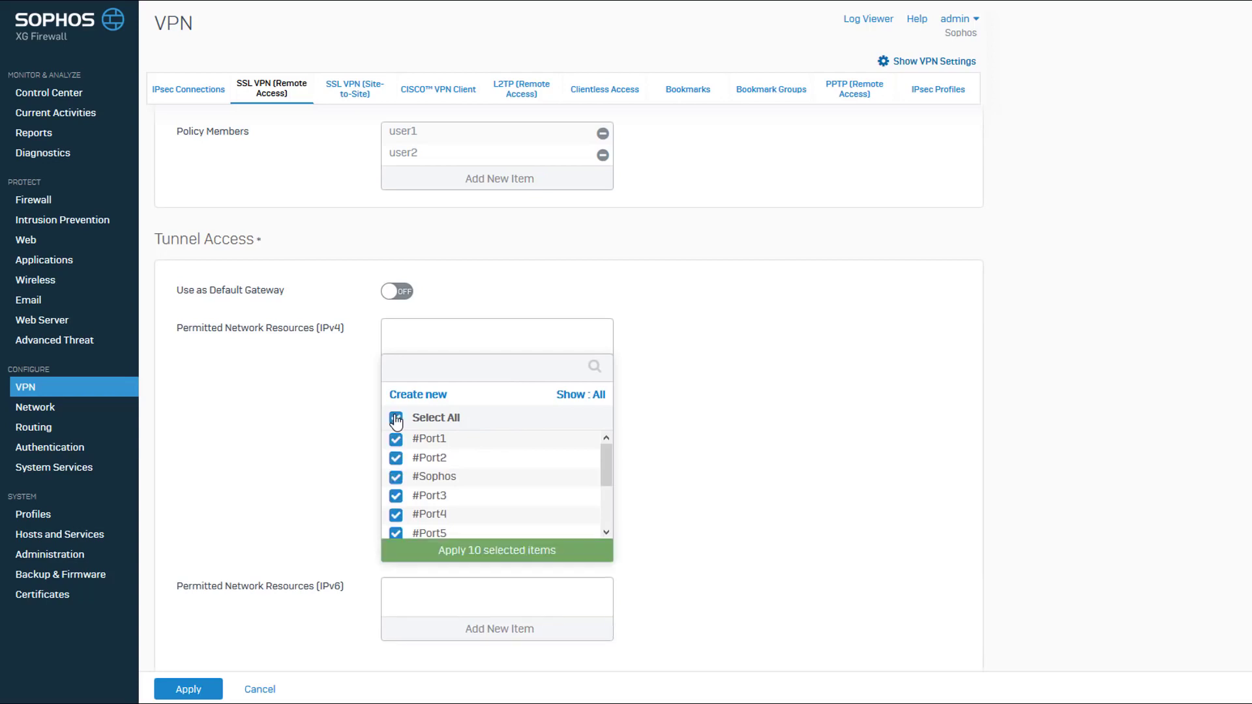
click(494, 551)
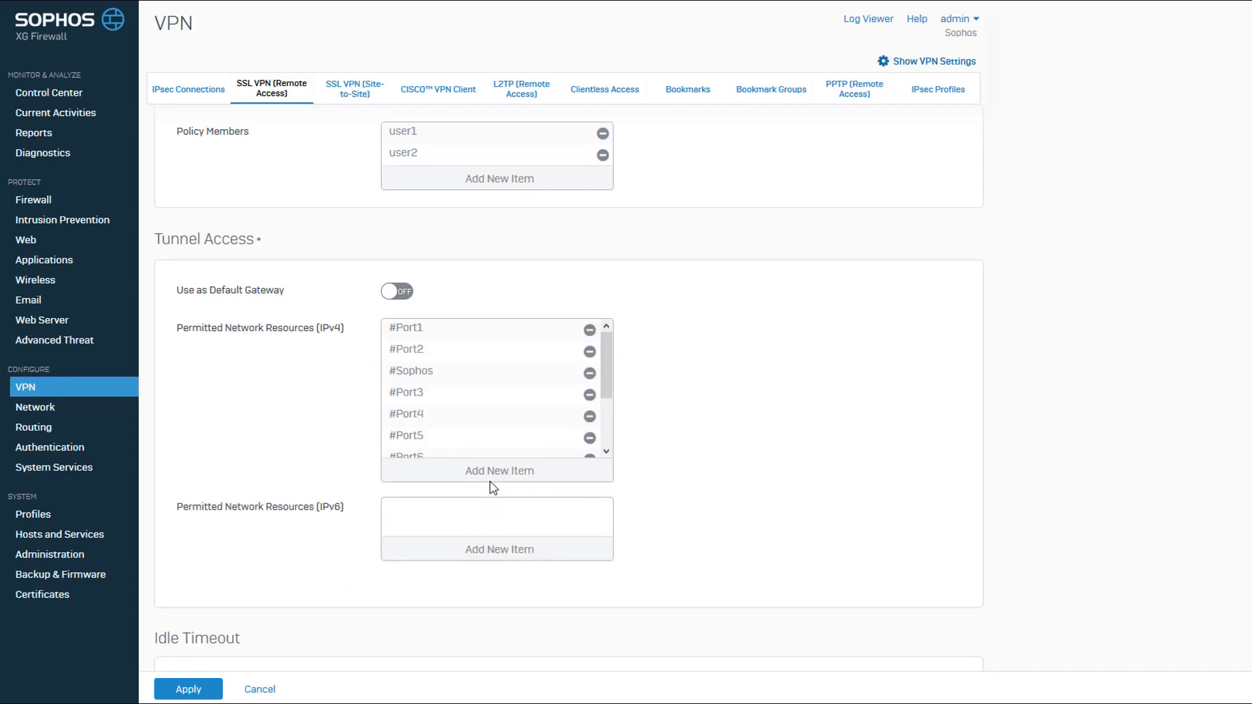
scroll(694, 458, down, 2)
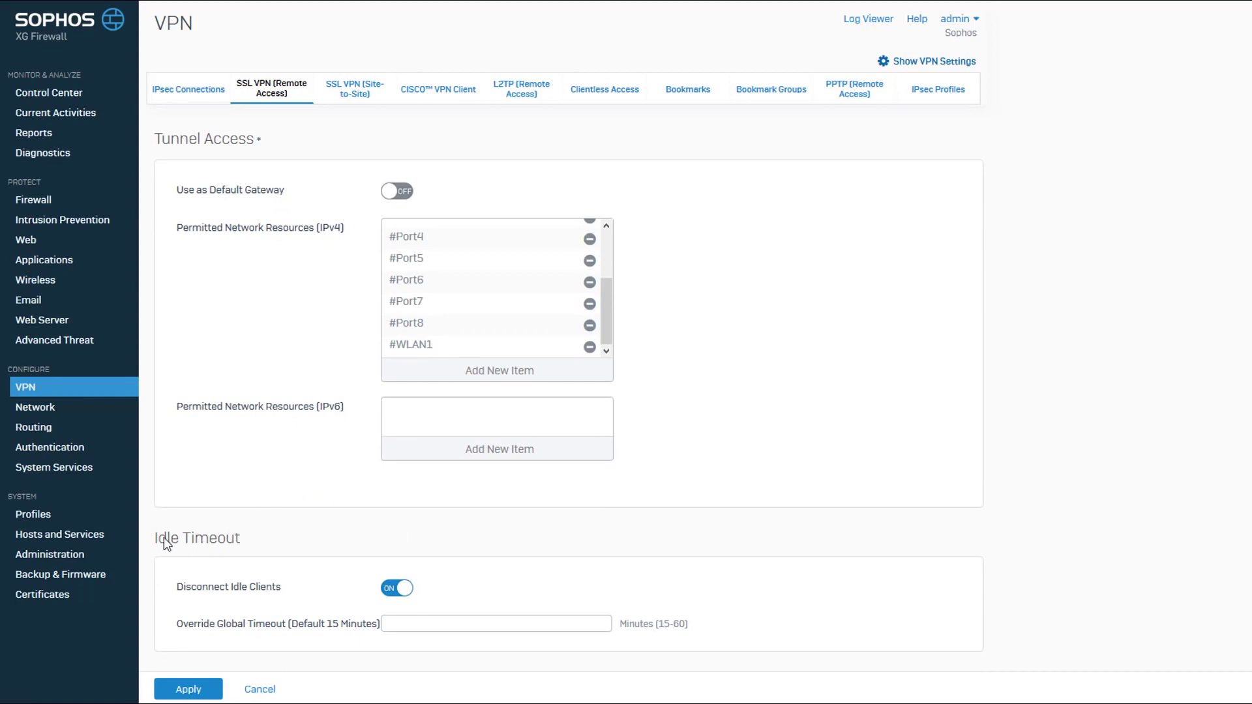
click(186, 689)
click(698, 378)
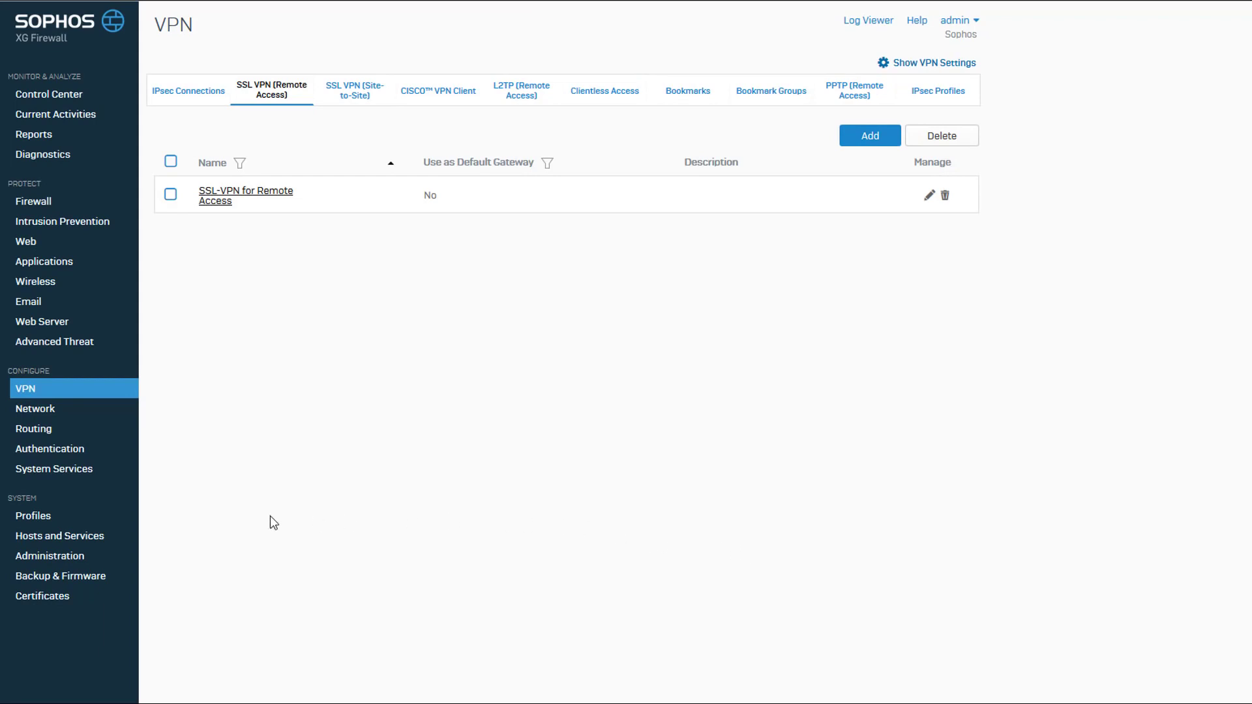
Step: Review SSL VPN settings under Administration > Device Access, then go to the firewall rules
click(31, 559)
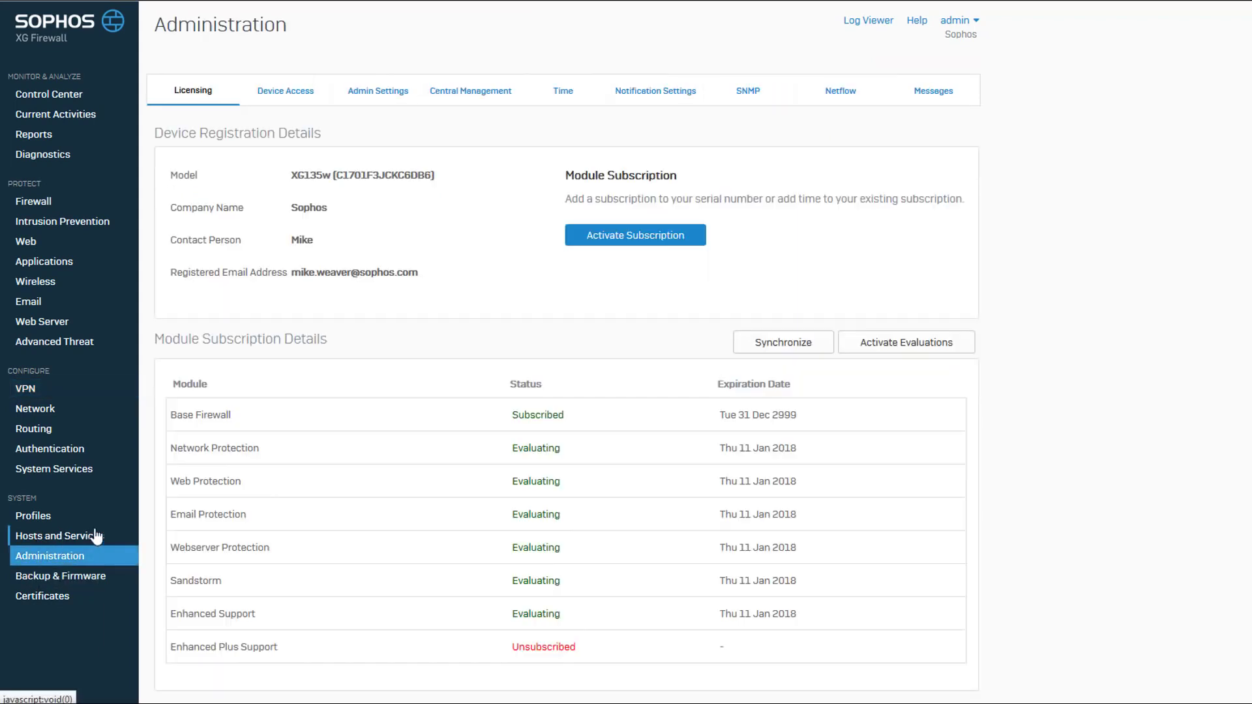
click(304, 97)
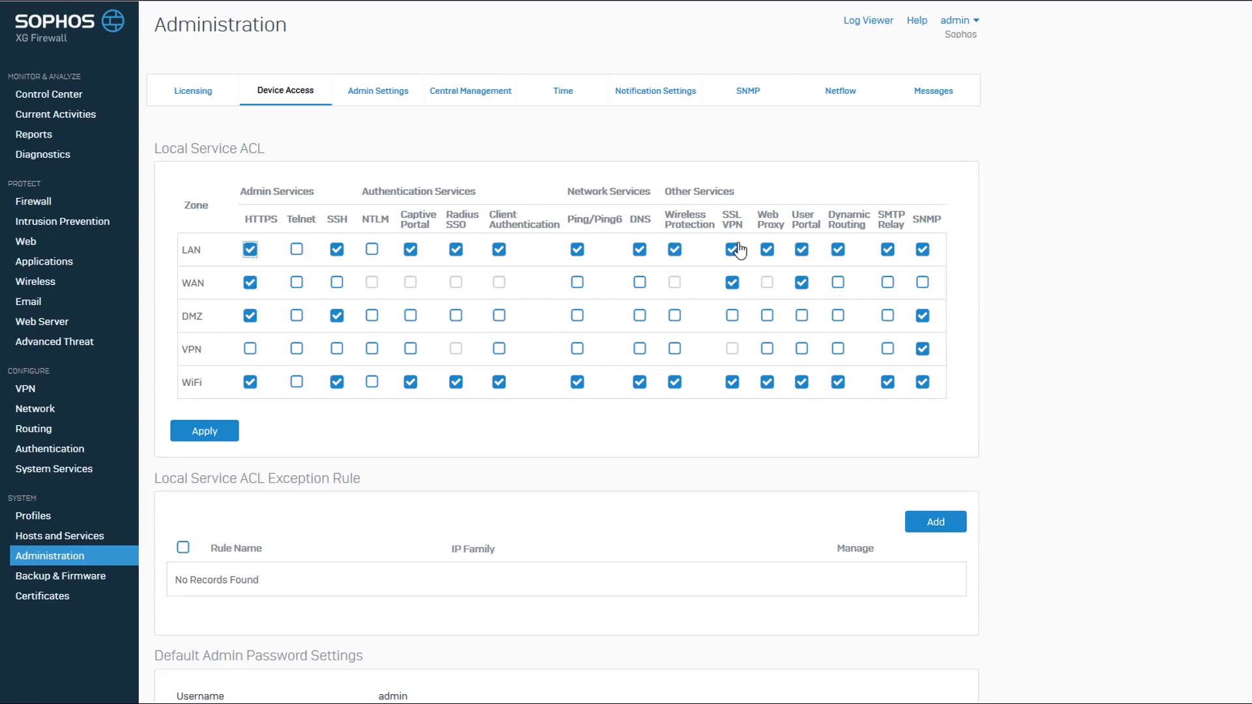
click(698, 355)
click(43, 208)
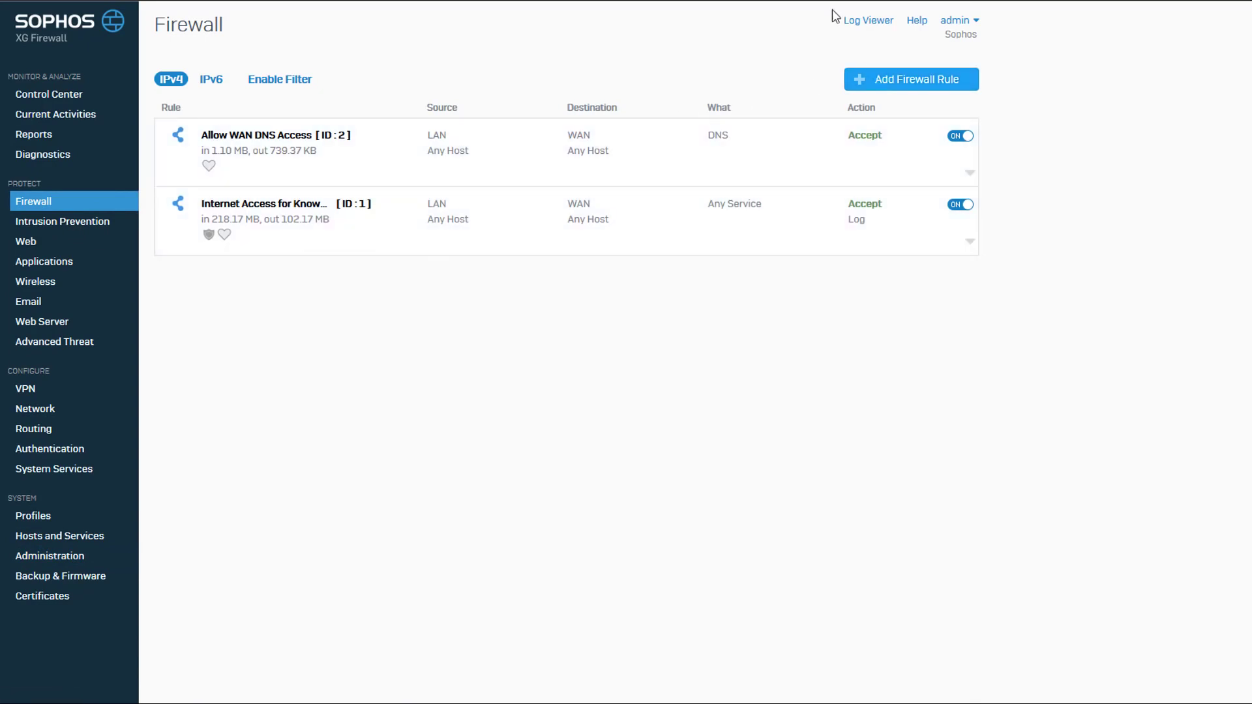
Step: Start a user/network rule 'SSL-VPN Access' at the top, from VPN zone to LAN zone
drag(783, 79, 156, 79)
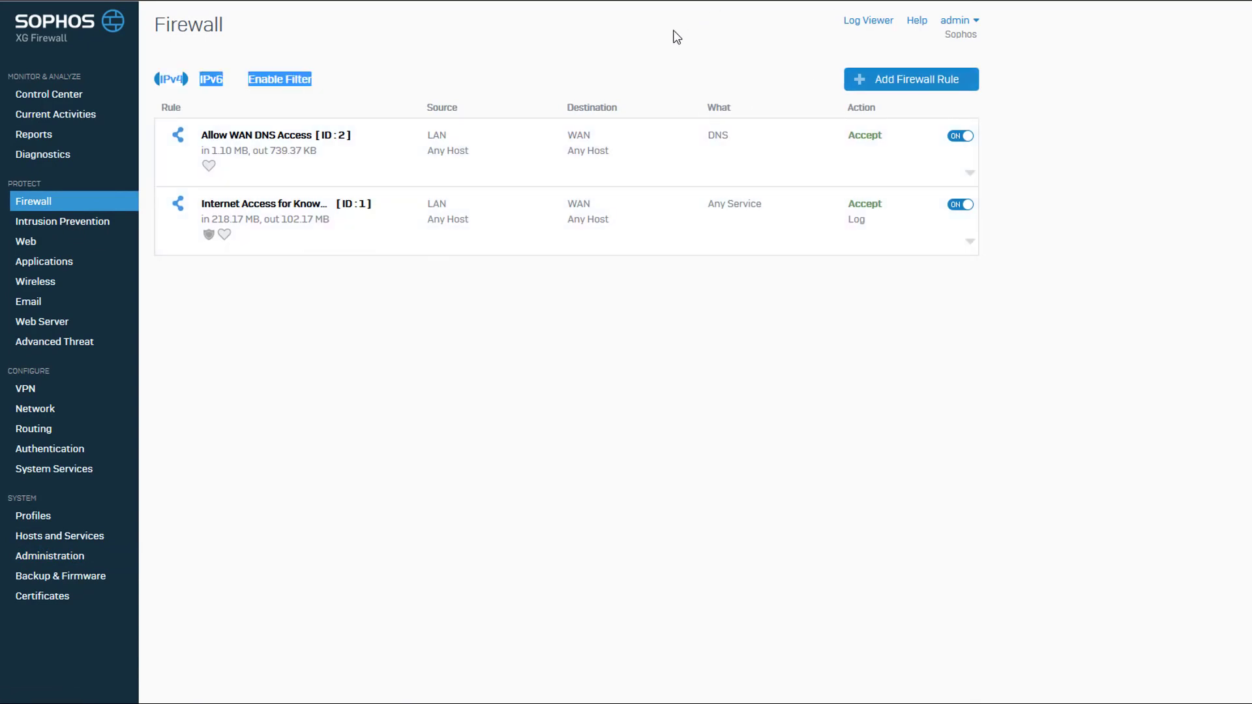
click(848, 83)
click(851, 152)
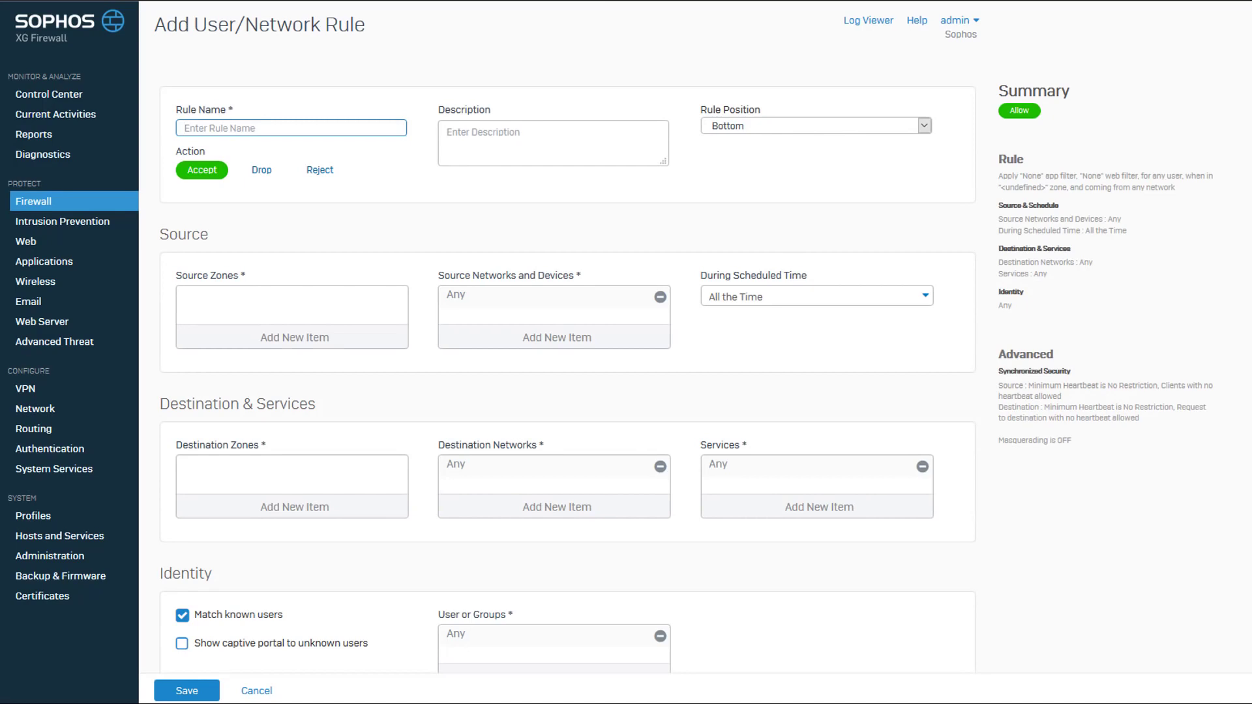
text(SSL-V)
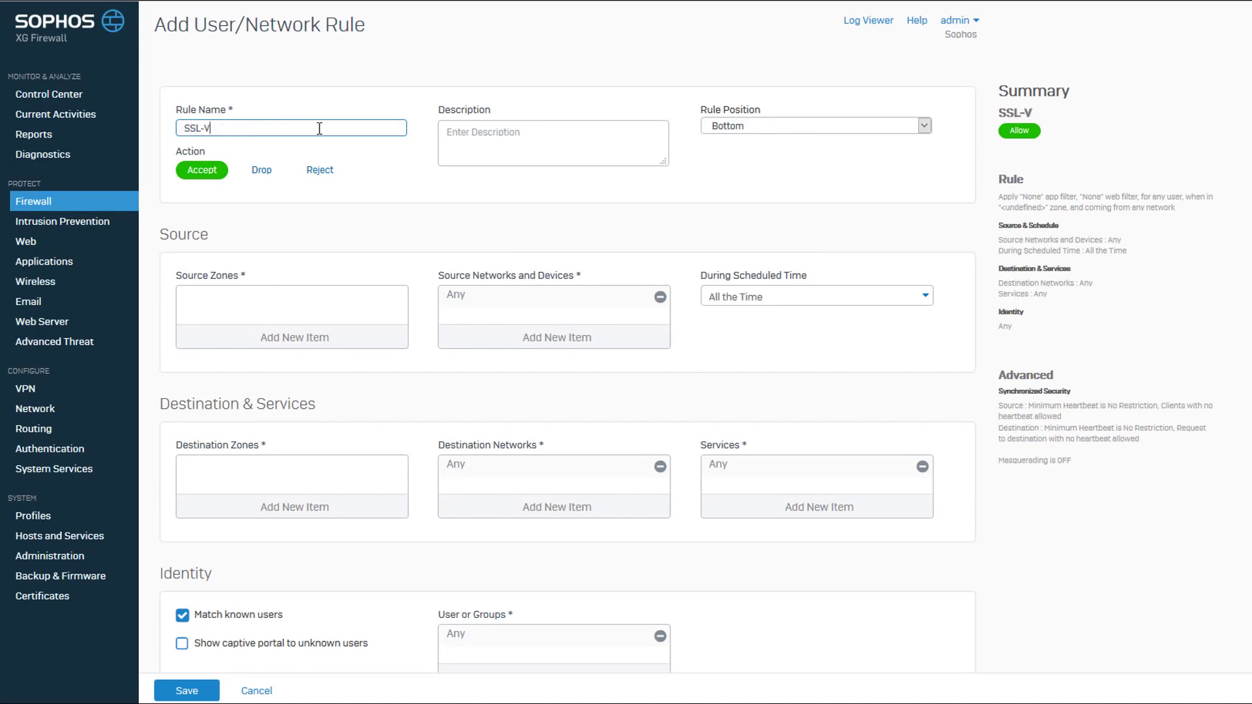
text(PN Access)
click(924, 126)
click(852, 154)
click(342, 339)
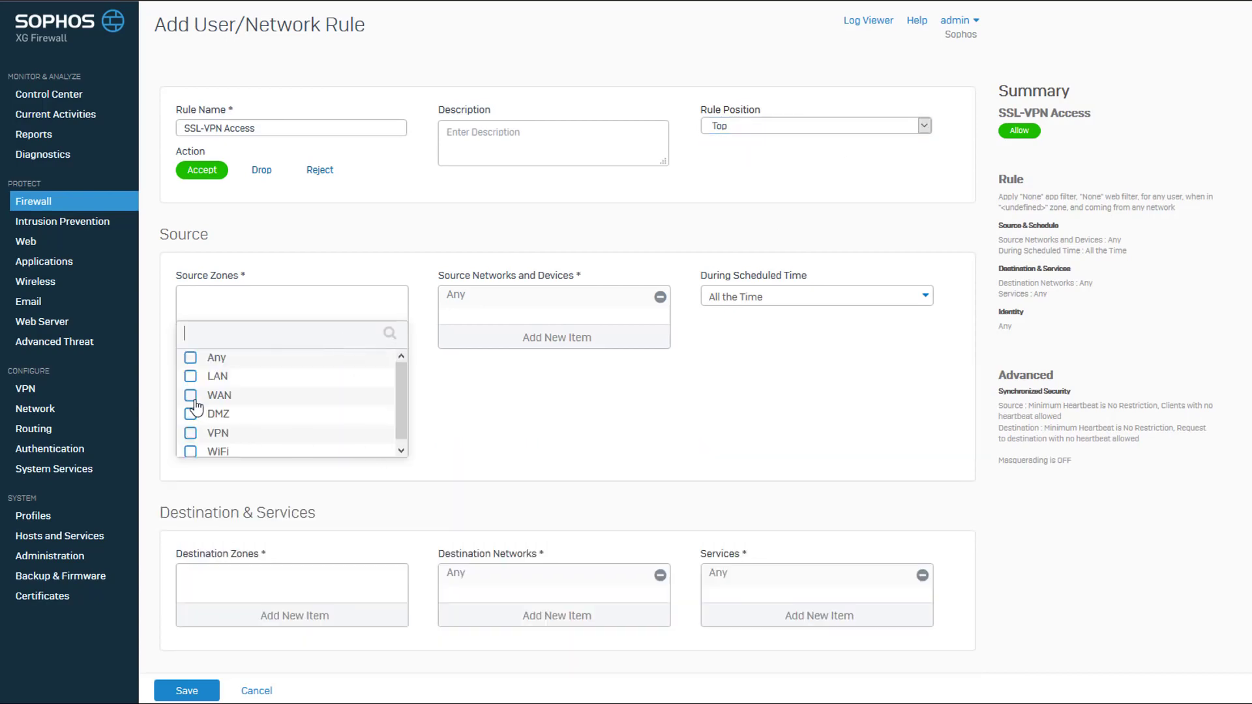
click(190, 433)
click(300, 467)
scroll(295, 398, down, 4)
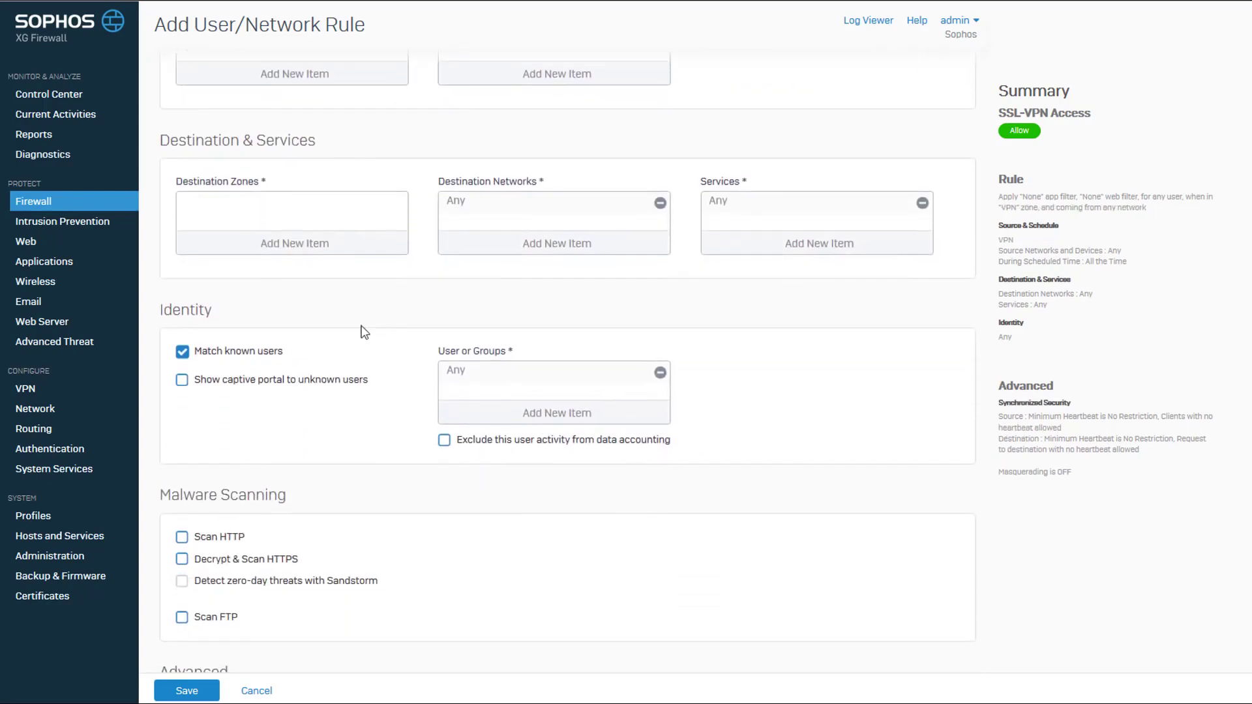
click(298, 251)
click(187, 280)
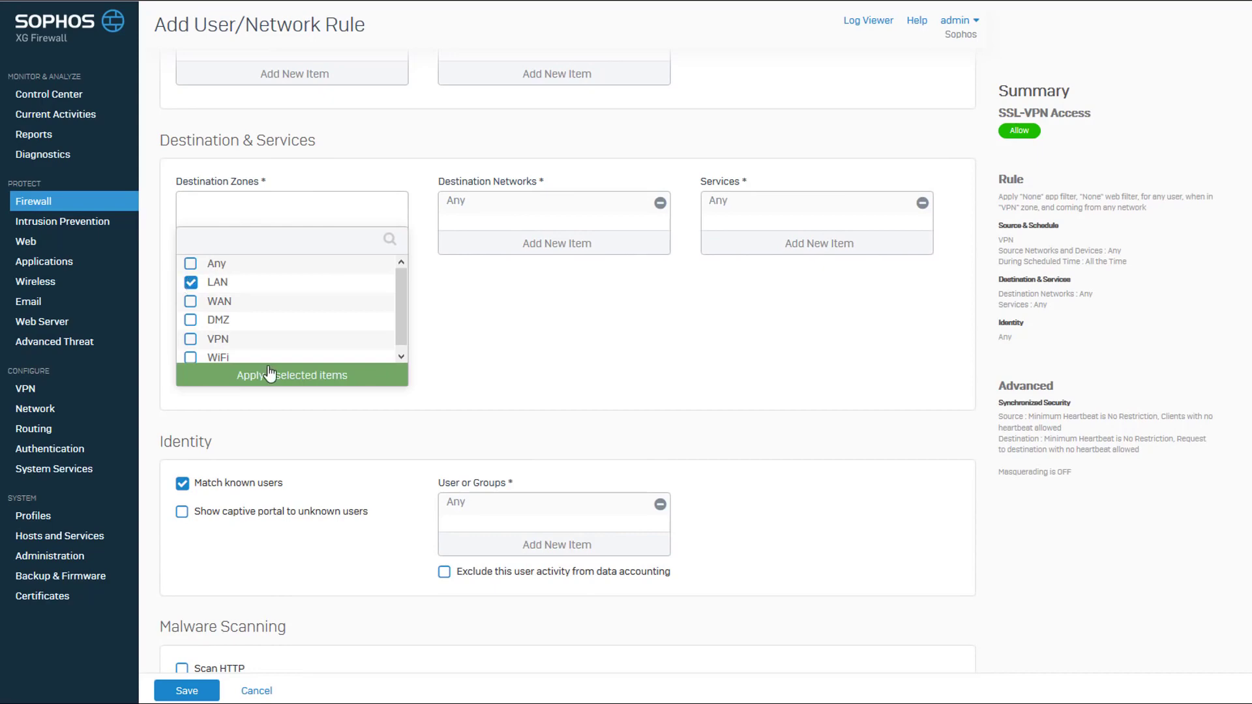
click(271, 372)
Step: Disable Match known users, enable HTTP/FTP scanning, generalpolicy IPS, Allow All web/app control, logging, and save
click(183, 353)
scroll(265, 405, down, 3)
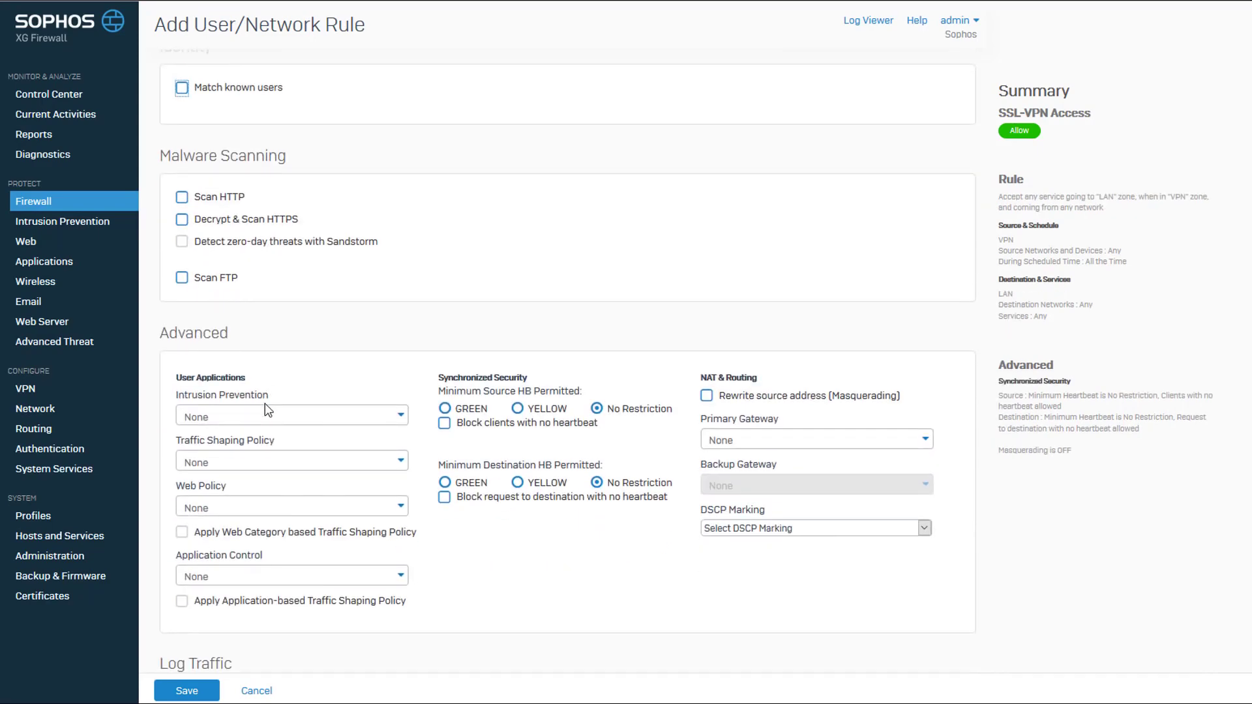
click(182, 197)
click(182, 278)
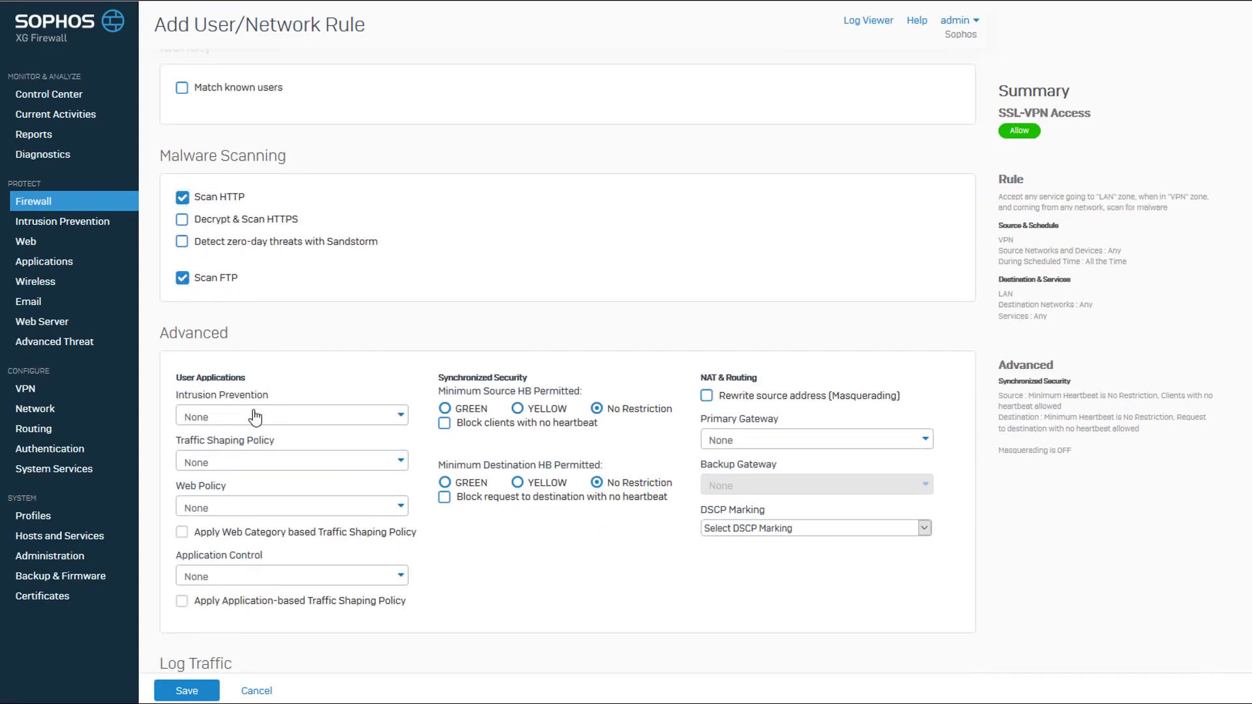
click(281, 415)
click(237, 491)
click(238, 507)
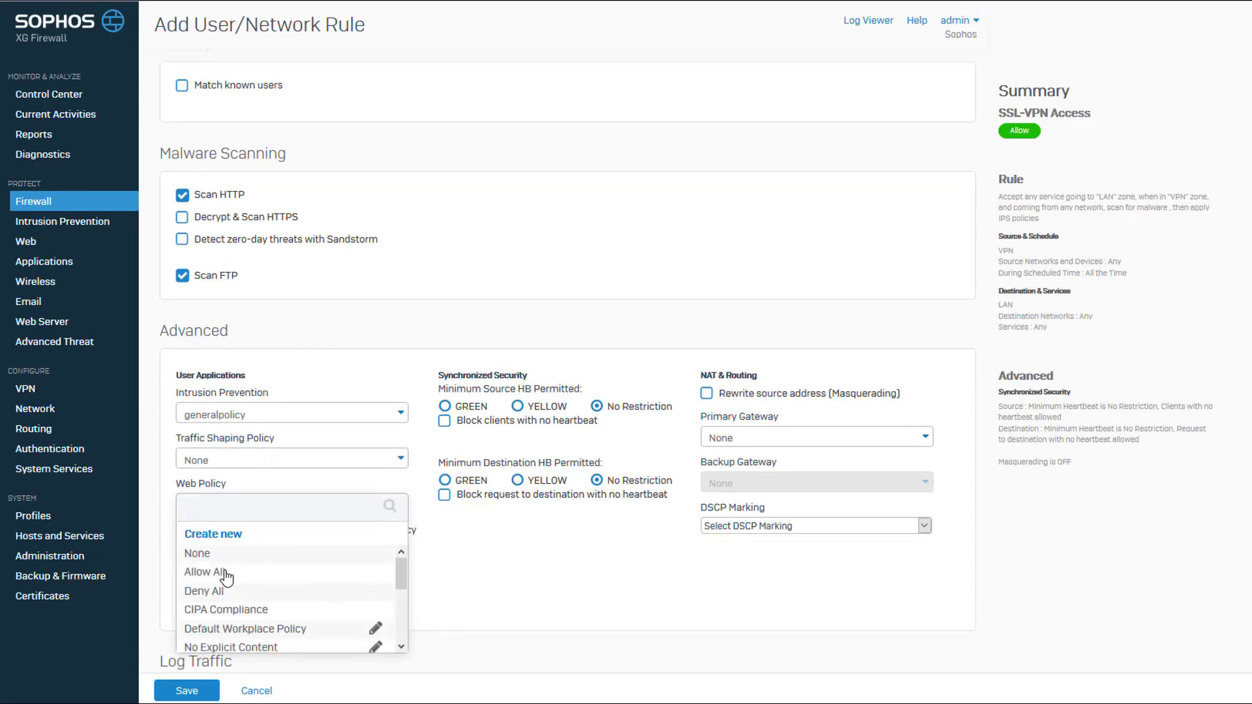
click(219, 573)
scroll(237, 548, down, 2)
click(241, 500)
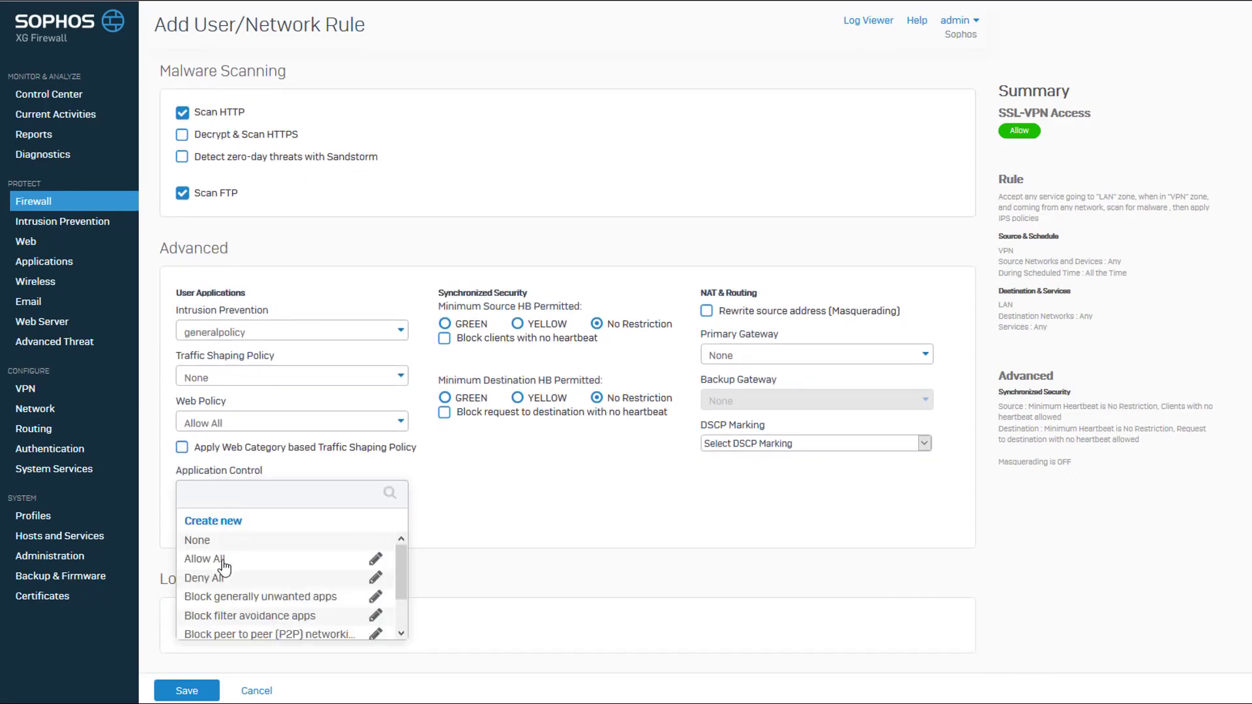
click(216, 560)
click(182, 621)
click(734, 354)
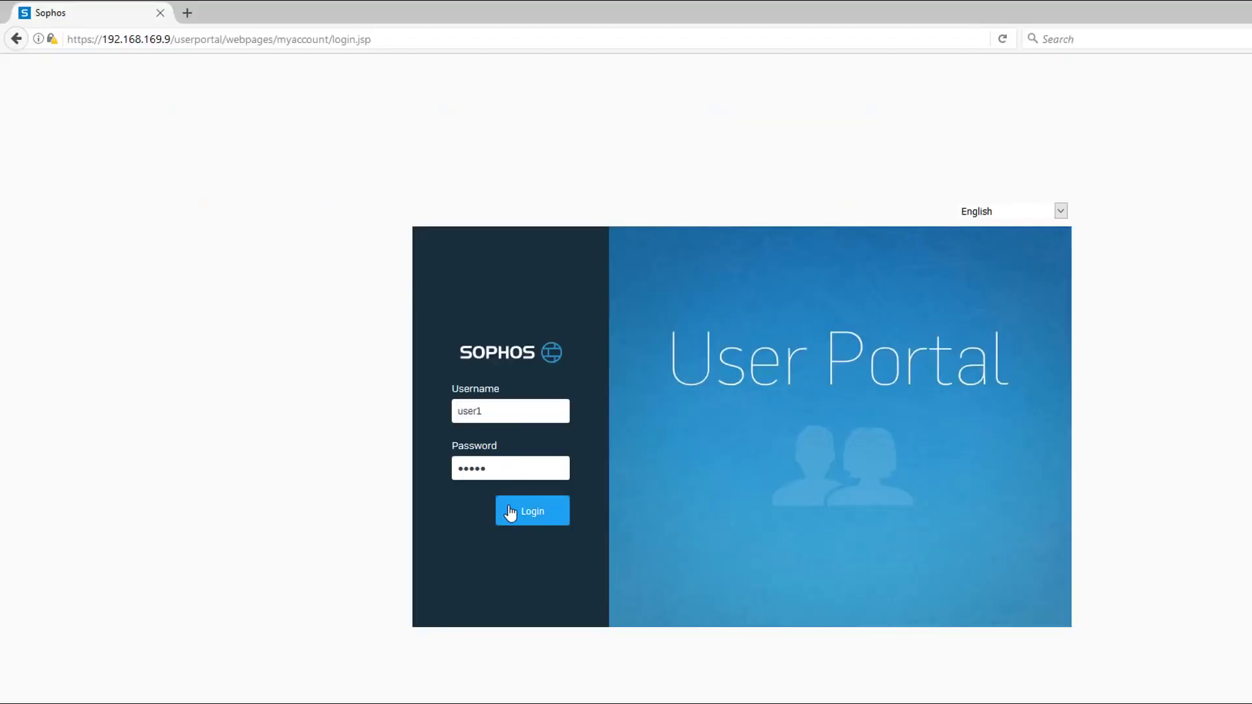
Step: Log in to the User Portal and save the Windows SSL VPN client-and-configuration installer
click(511, 514)
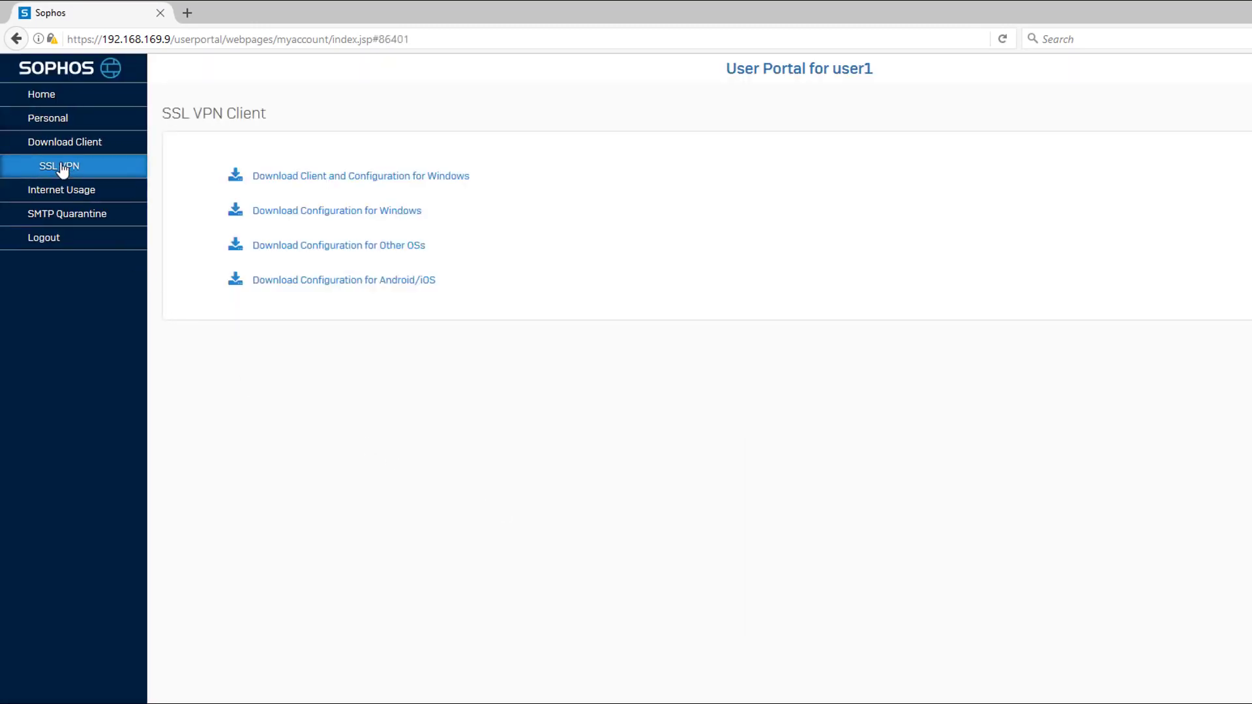
click(286, 178)
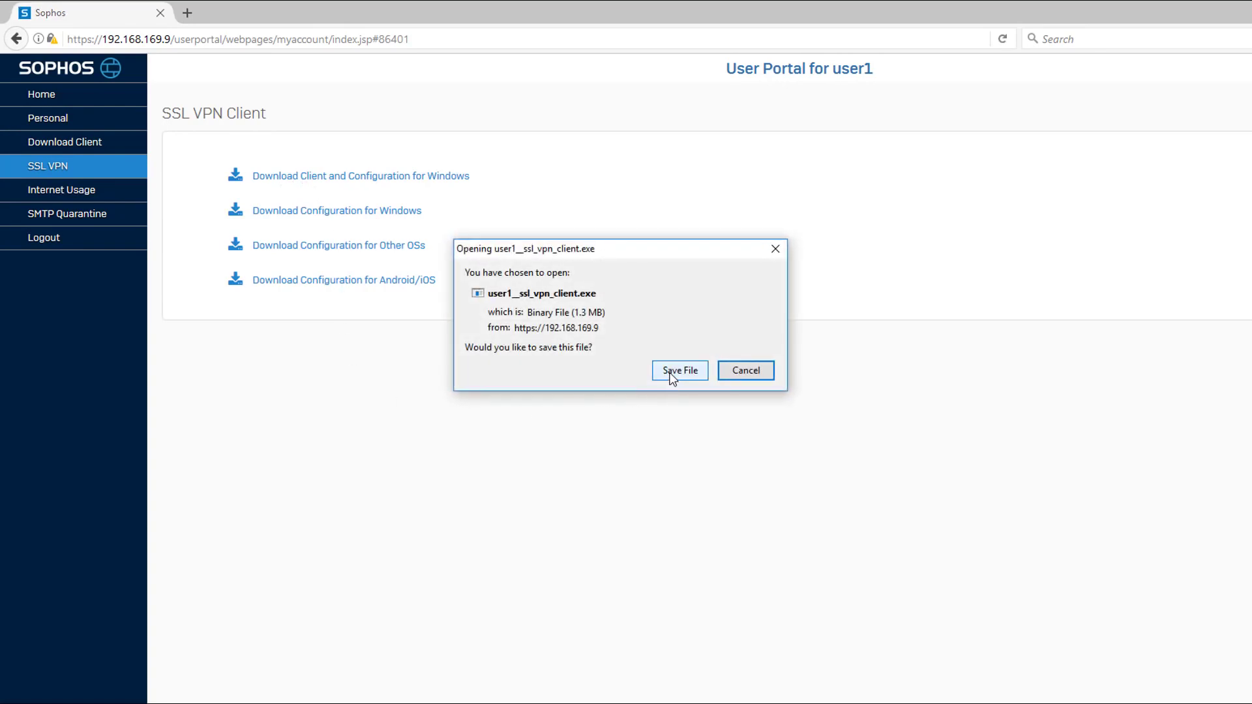
click(672, 372)
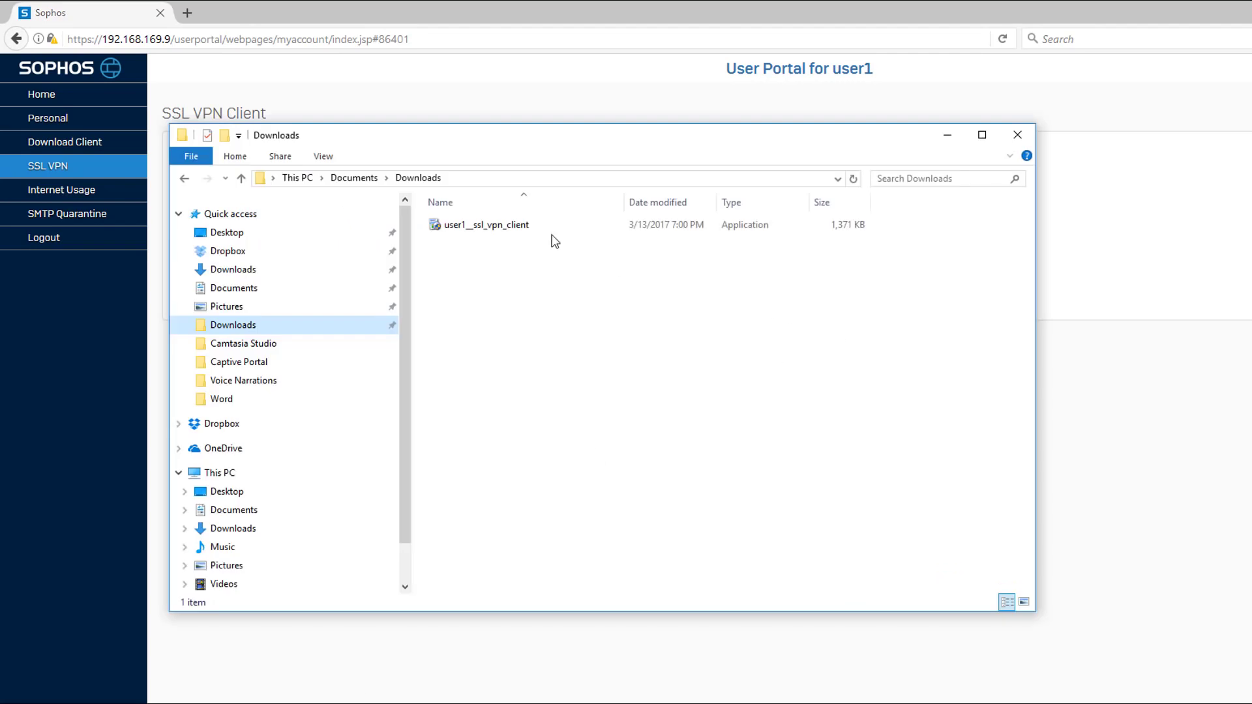
Step: Run the installer, accept the licence, install SSL VPN Client 2.1 to the default location, and finish
click(518, 230)
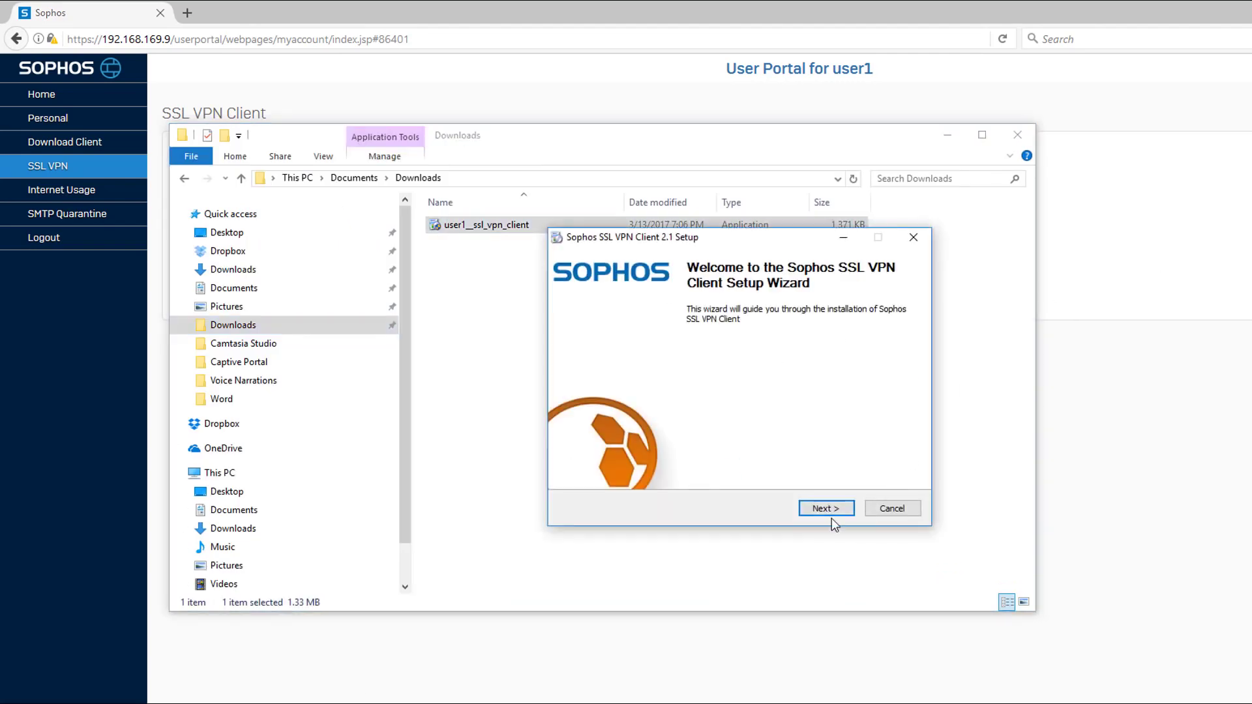
click(827, 508)
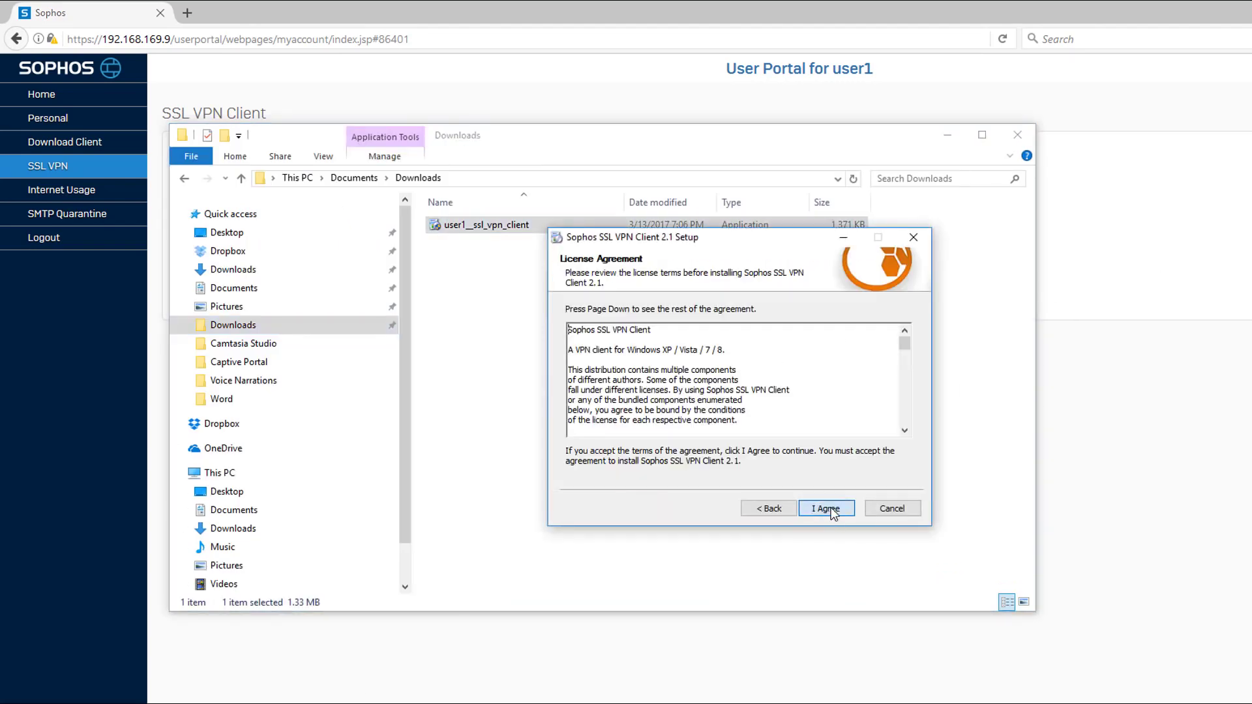
click(827, 509)
click(827, 509)
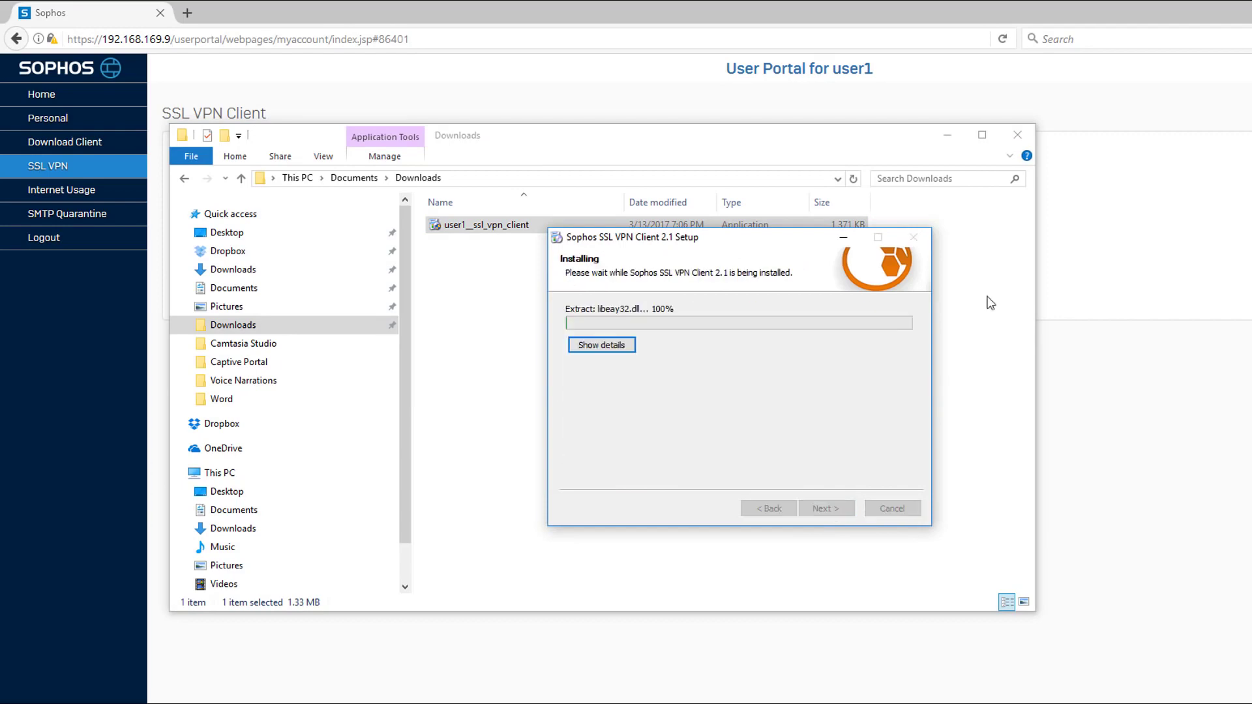
click(1018, 137)
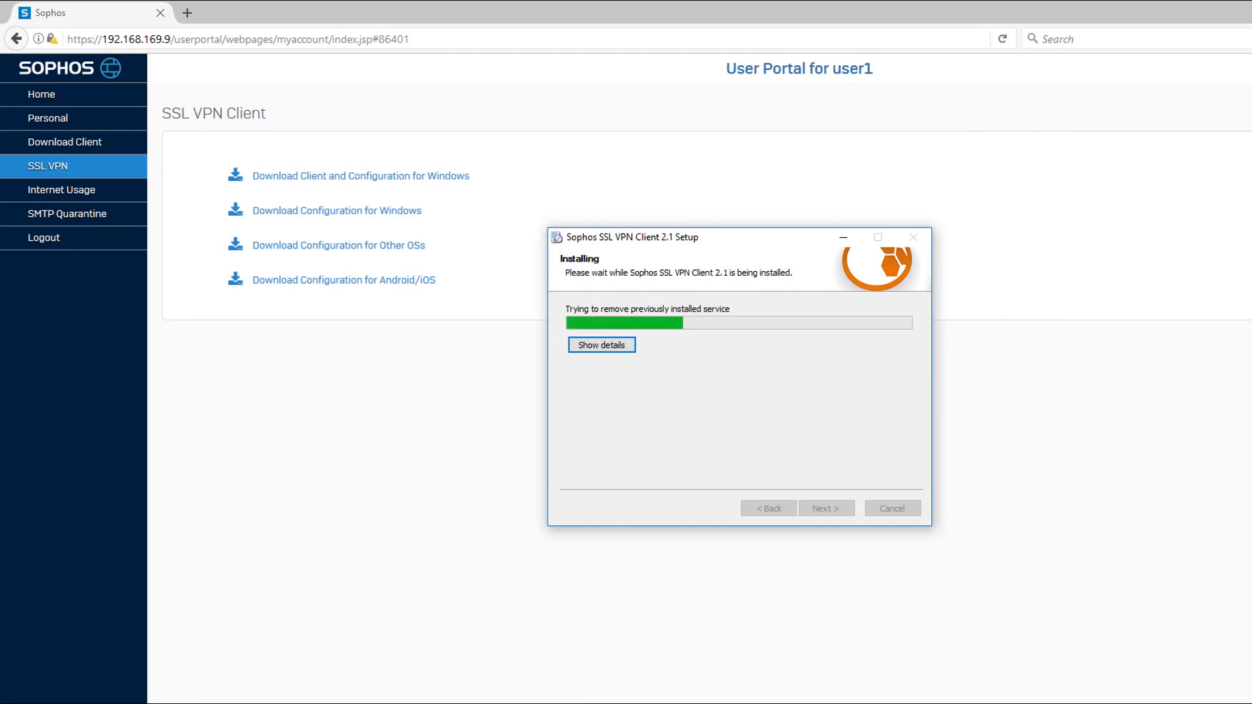
click(790, 385)
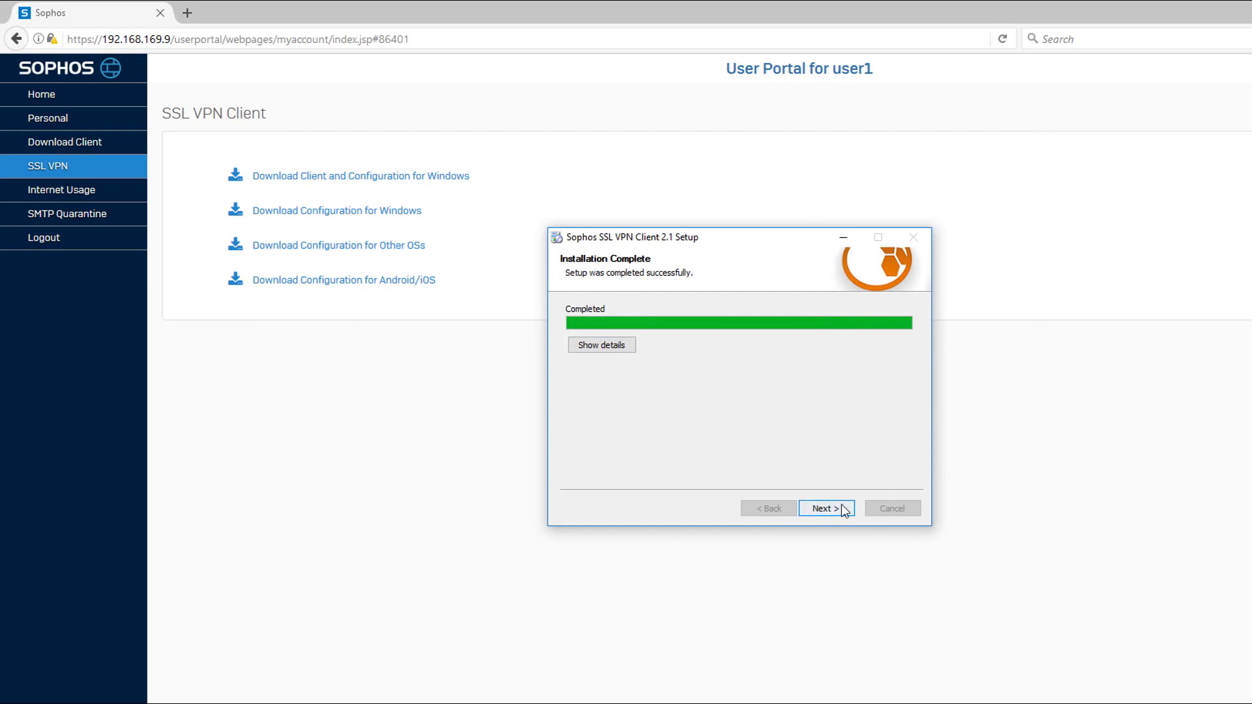
click(826, 508)
click(809, 508)
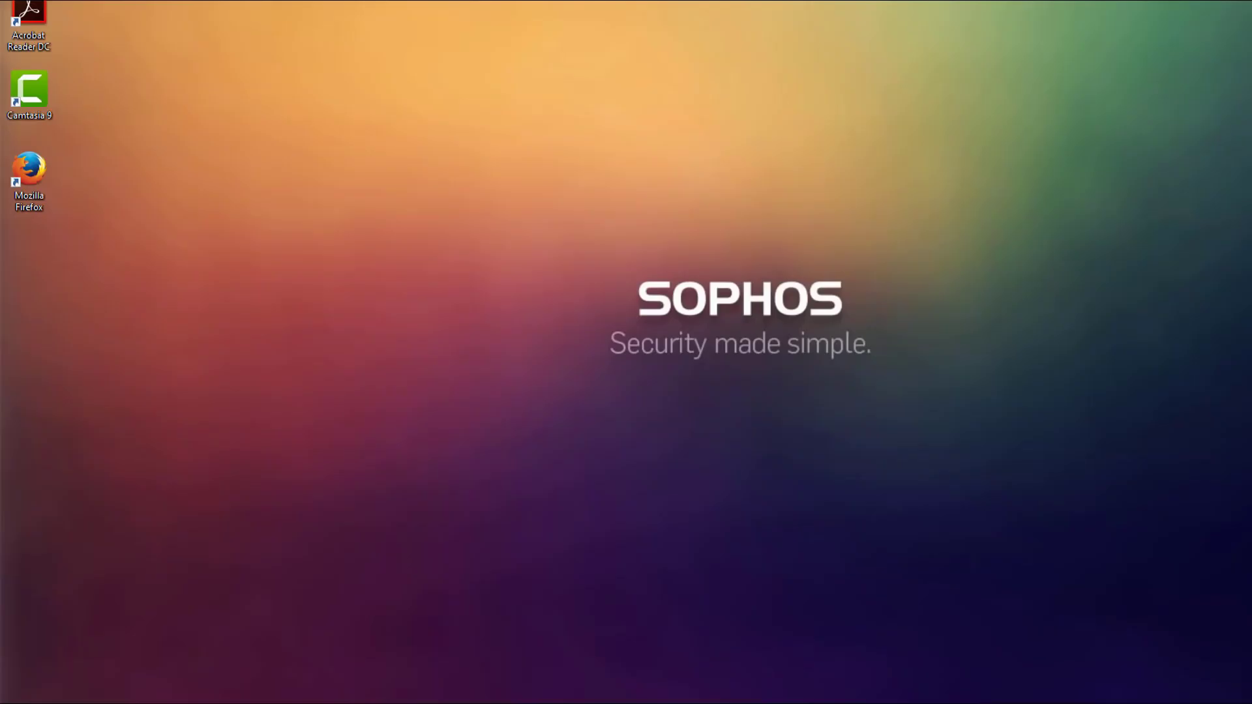
Step: Launch the SSL VPN client from the Start menu and enter the VPN user's username and password
key(super)
scroll(130, 643, down, 10)
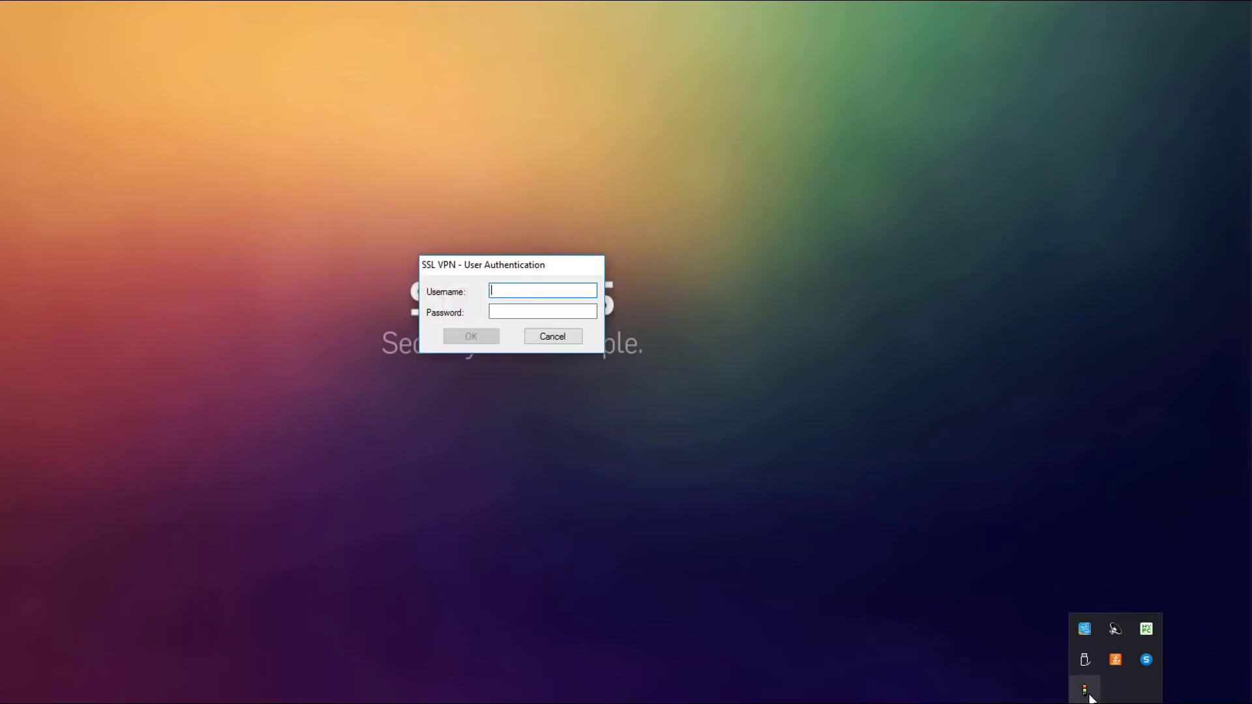
text(user)
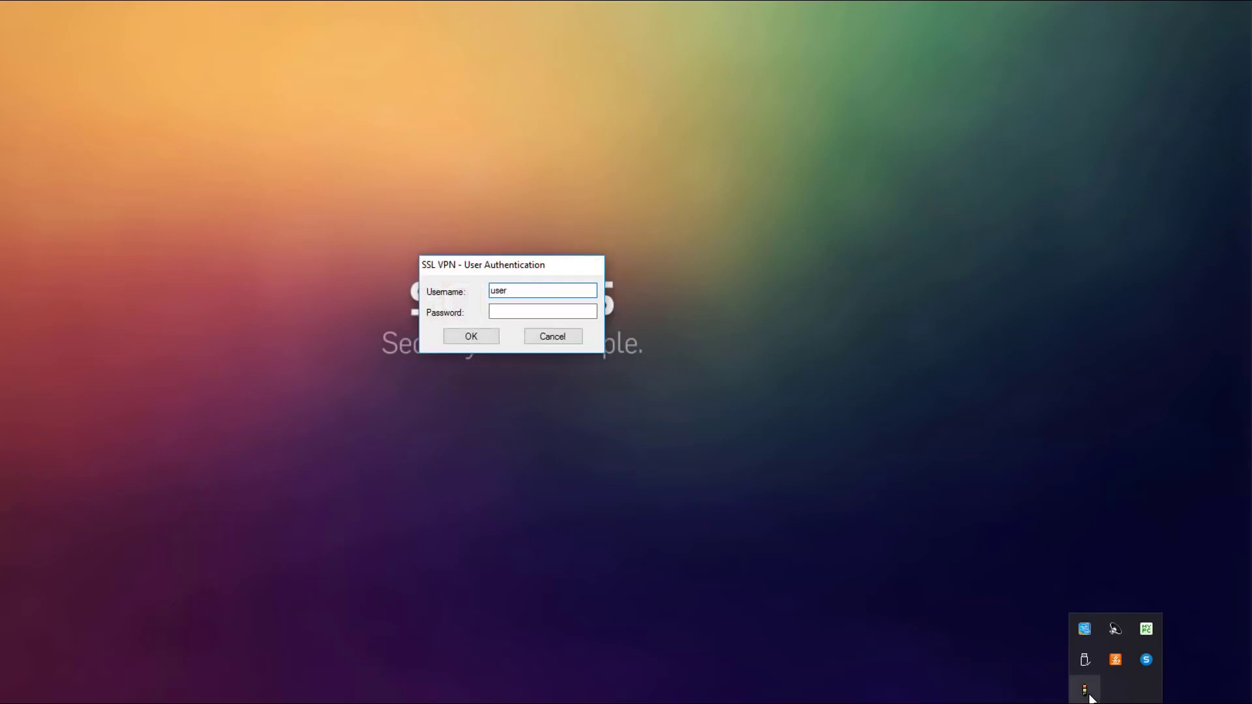
text(1)
key(Tab)
text(123)
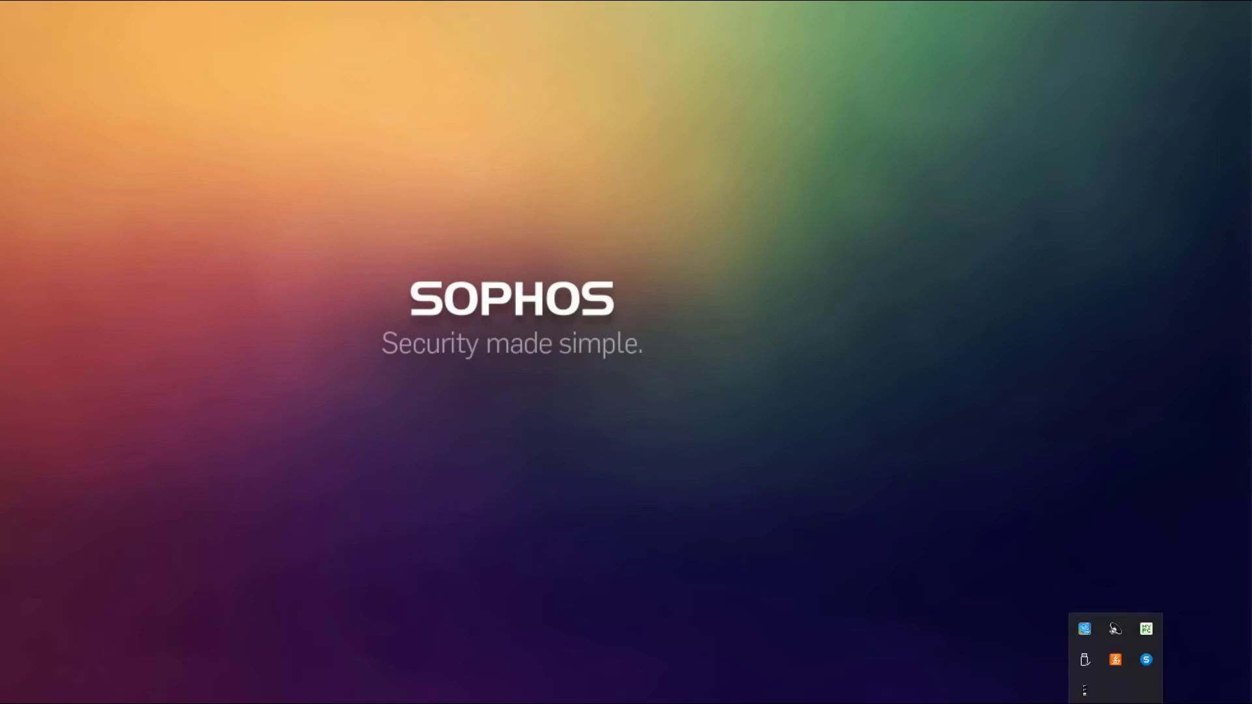
Step: Open the SSL VPN tray window showing Current State: Connected
double_click(1086, 692)
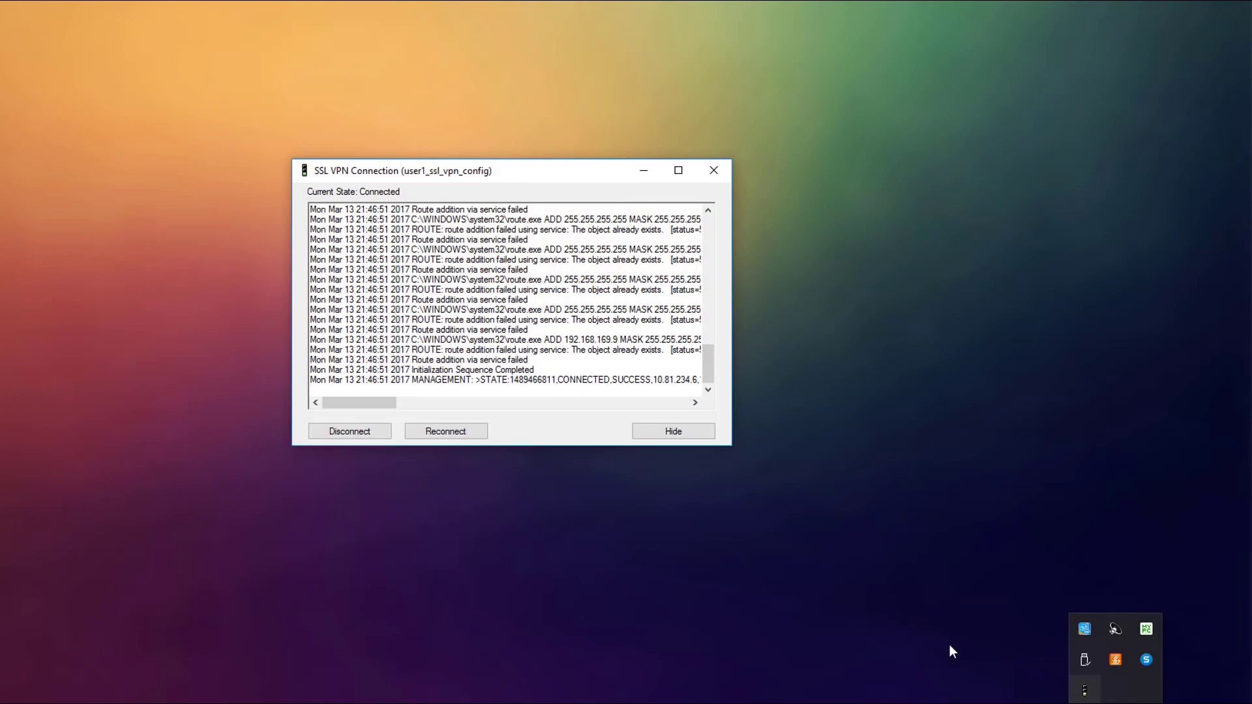